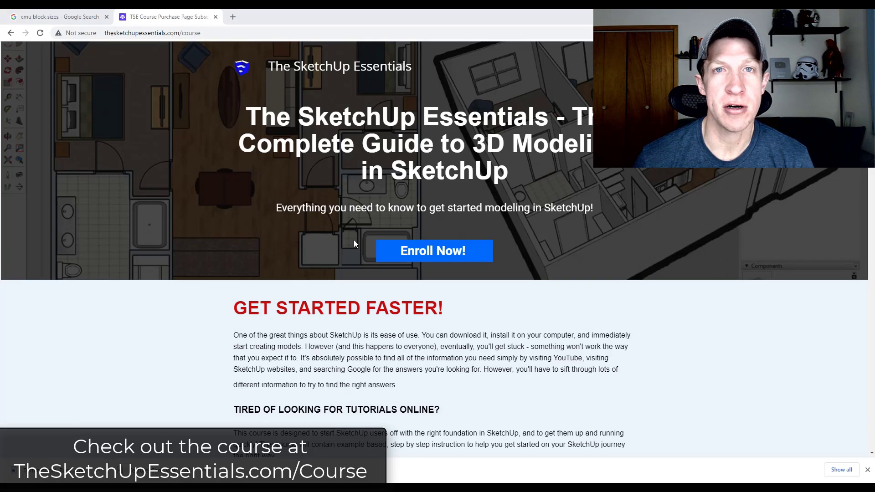
Scroll through the 3D Warehouse page, then close it to return to the model.
{"action": "scroll", "coordinate": [228, 264], "scroll_direction": "down", "scroll_amount": 7}
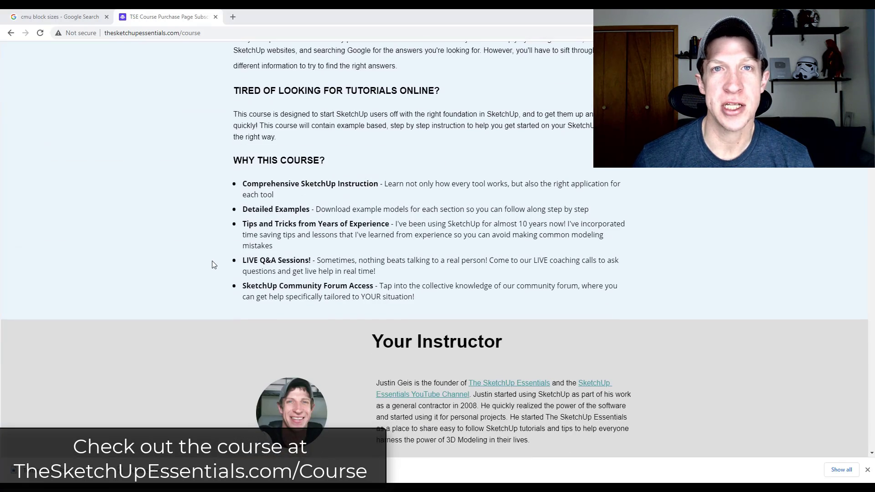
{"action": "scroll", "coordinate": [212, 264], "scroll_direction": "down", "scroll_amount": 7}
{"action": "scroll", "coordinate": [212, 267], "scroll_direction": "down", "scroll_amount": 7}
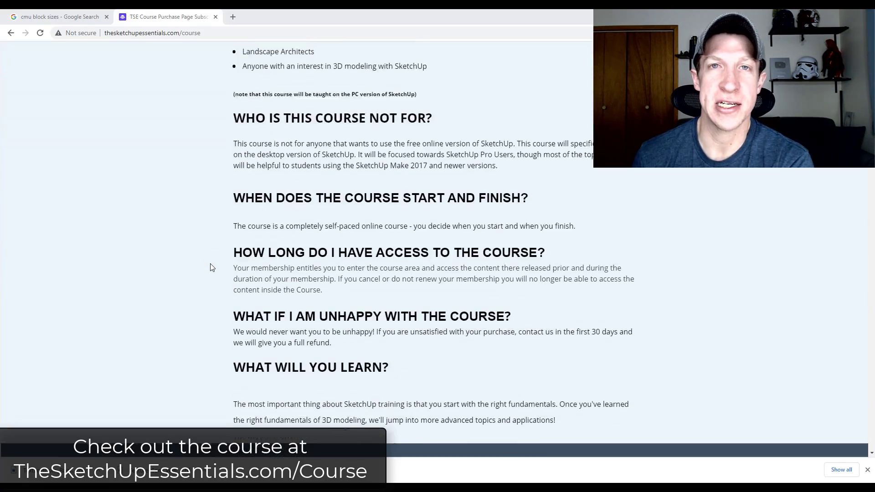
{"action": "scroll", "coordinate": [211, 268], "scroll_direction": "down", "scroll_amount": 5}
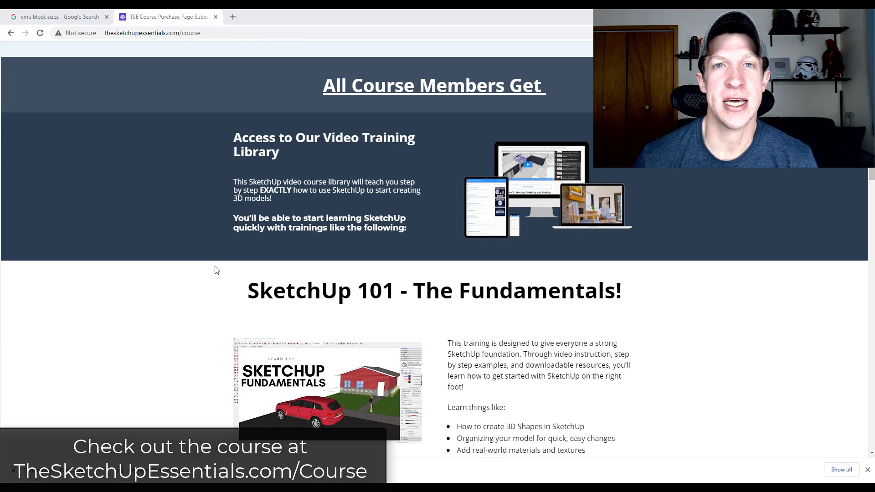
{"action": "scroll", "coordinate": [216, 270], "scroll_direction": "down", "scroll_amount": 4}
{"action": "scroll", "coordinate": [216, 271], "scroll_direction": "down", "scroll_amount": 5}
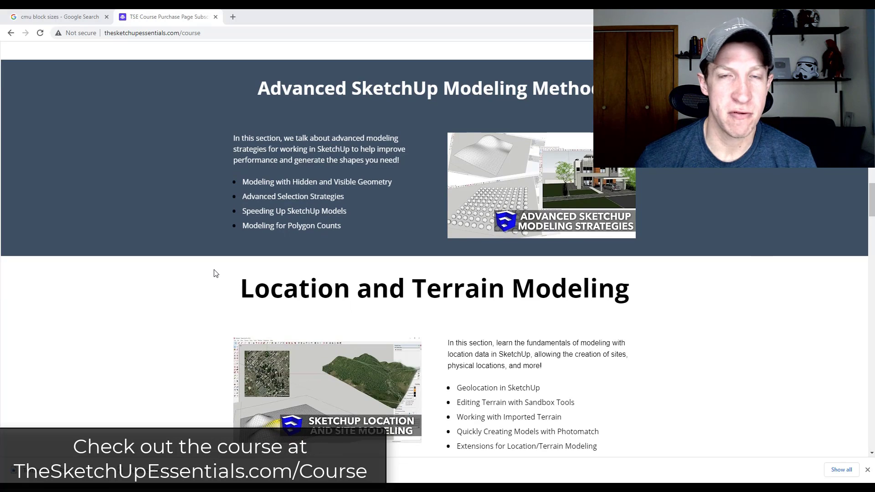
{"action": "scroll", "coordinate": [216, 273], "scroll_direction": "down", "scroll_amount": 4}
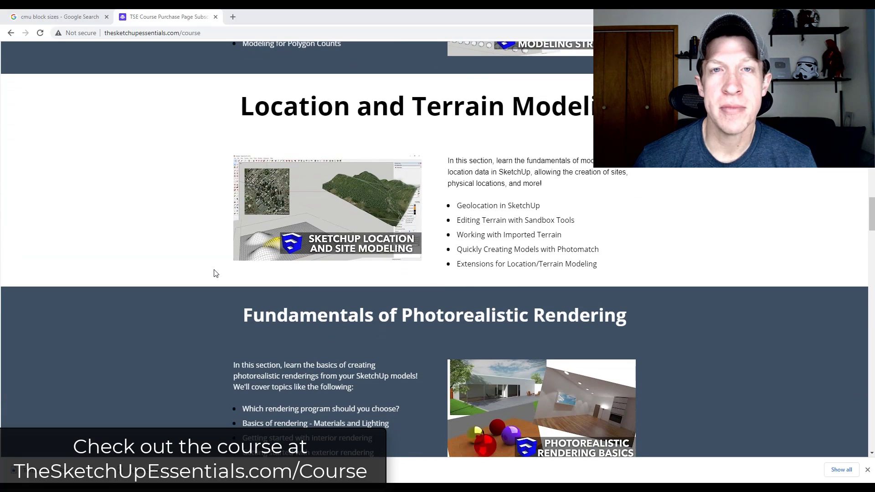
{"action": "scroll", "coordinate": [215, 273], "scroll_direction": "down", "scroll_amount": 5}
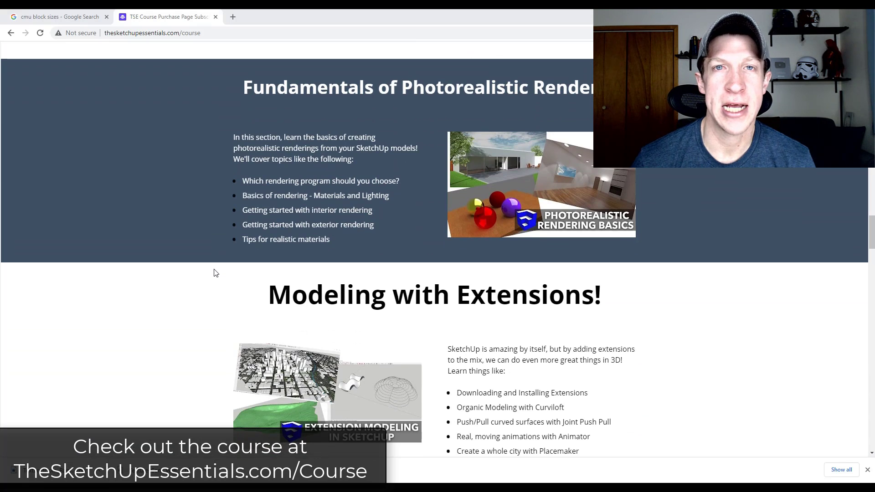
{"action": "scroll", "coordinate": [215, 273], "scroll_direction": "down", "scroll_amount": 4}
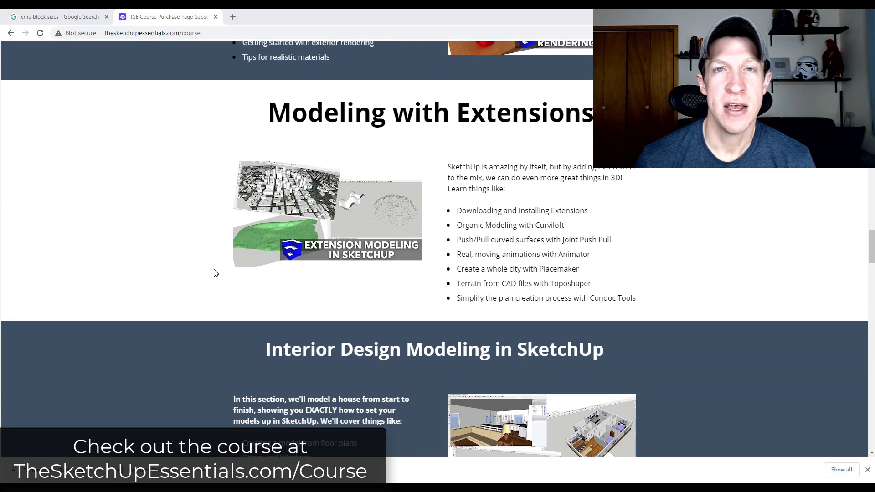
{"action": "scroll", "coordinate": [215, 273], "scroll_direction": "down", "scroll_amount": 5}
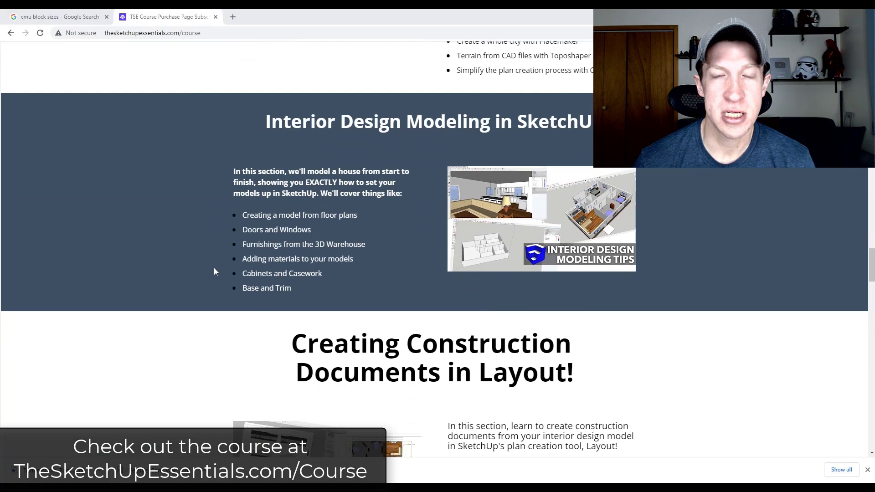
{"action": "scroll", "coordinate": [216, 272], "scroll_direction": "down", "scroll_amount": 5}
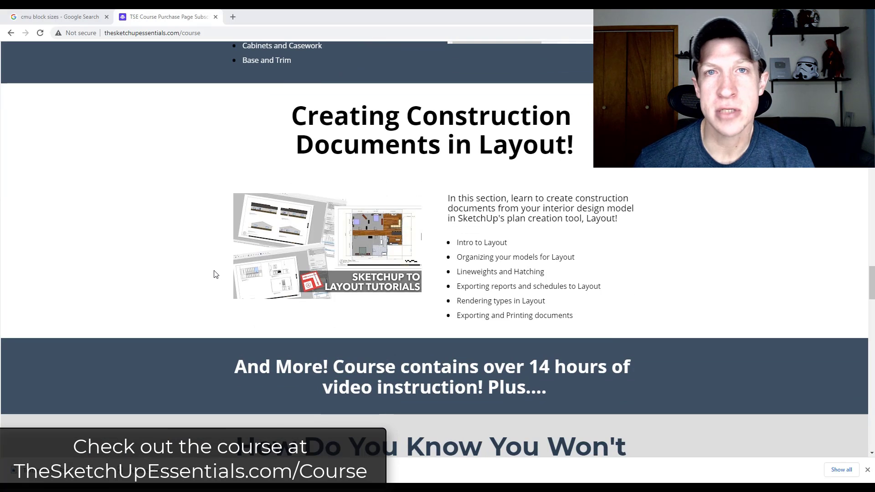
{"action": "scroll", "coordinate": [214, 274], "scroll_direction": "down", "scroll_amount": 7}
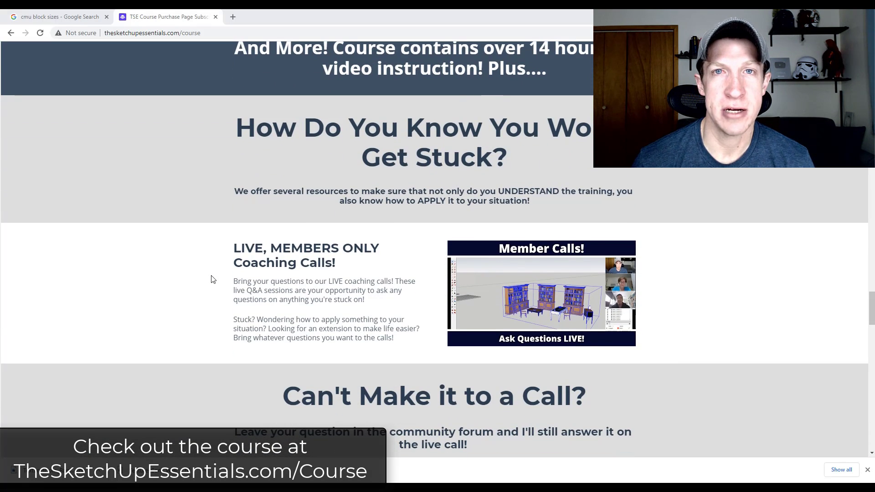
{"action": "scroll", "coordinate": [211, 279], "scroll_direction": "down", "scroll_amount": 6}
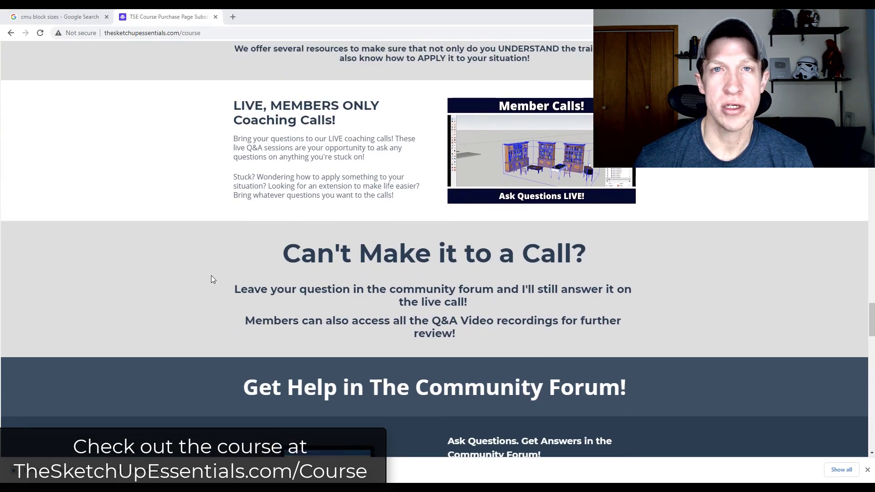
{"action": "scroll", "coordinate": [211, 279], "scroll_direction": "down", "scroll_amount": 4}
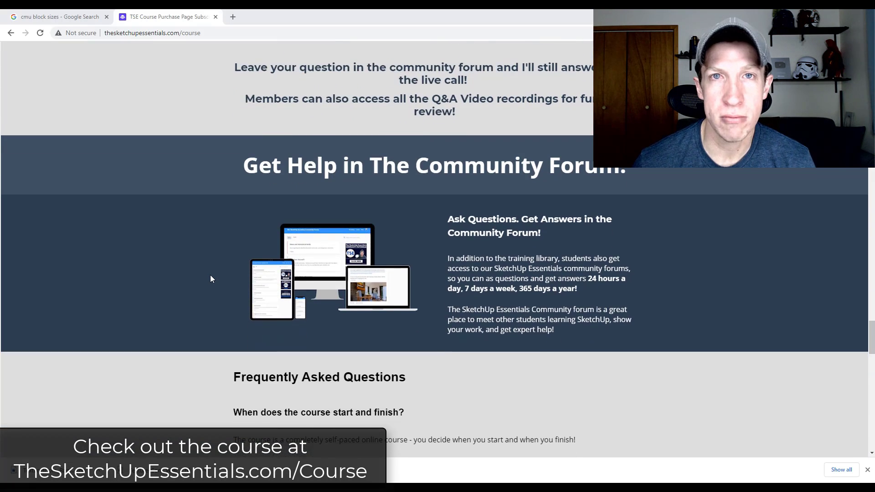
{"action": "scroll", "coordinate": [210, 278], "scroll_direction": "down", "scroll_amount": 3}
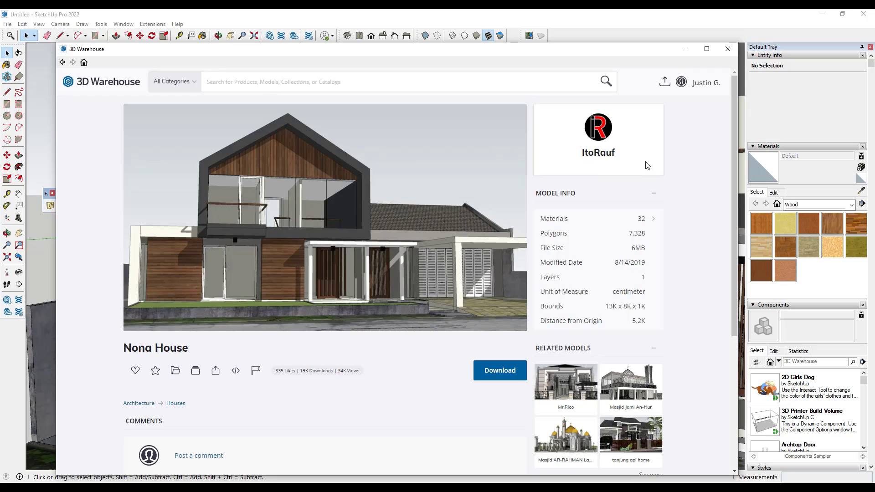
{"action": "left_click", "coordinate": [727, 49]}
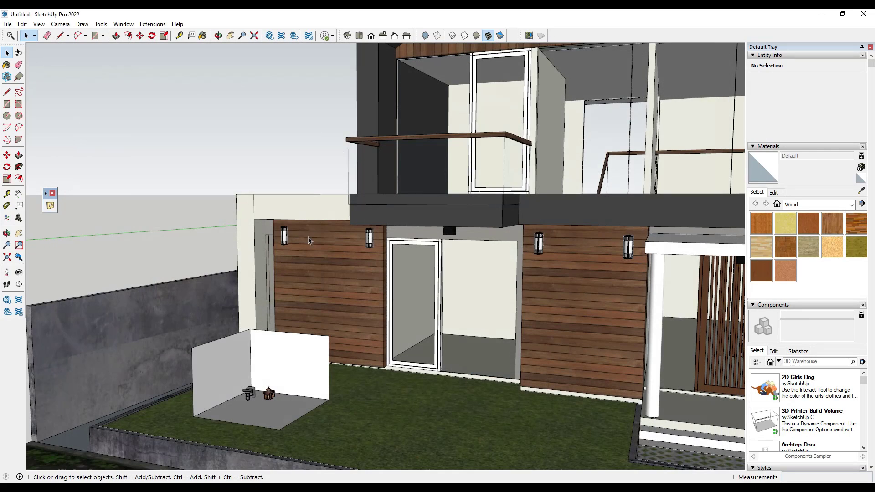
Orbit and zoom toward the facade, then select the left wall sconce.
{"action": "scroll", "coordinate": [591, 246], "scroll_direction": "up", "scroll_amount": 2}
{"action": "middle_click_drag", "start_coordinate": [592, 245], "coordinate": [452, 218]}
{"action": "scroll", "coordinate": [257, 225], "scroll_direction": "up", "scroll_amount": 3}
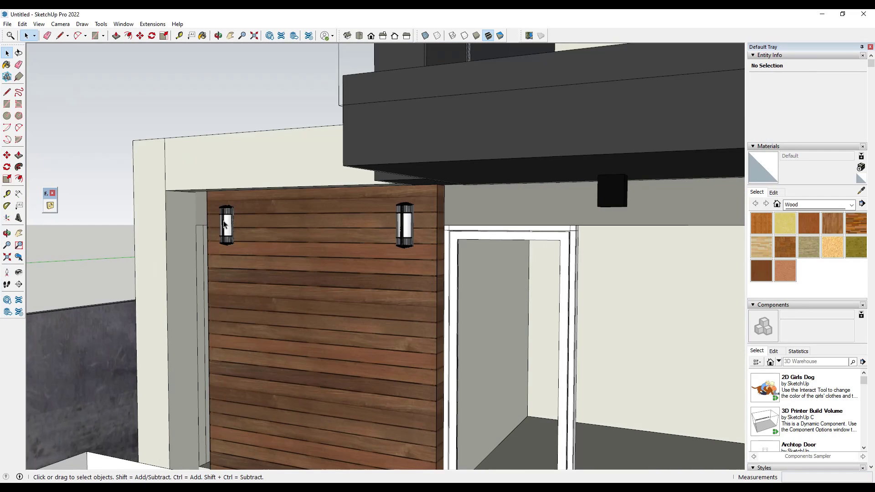
{"action": "left_click", "coordinate": [225, 226]}
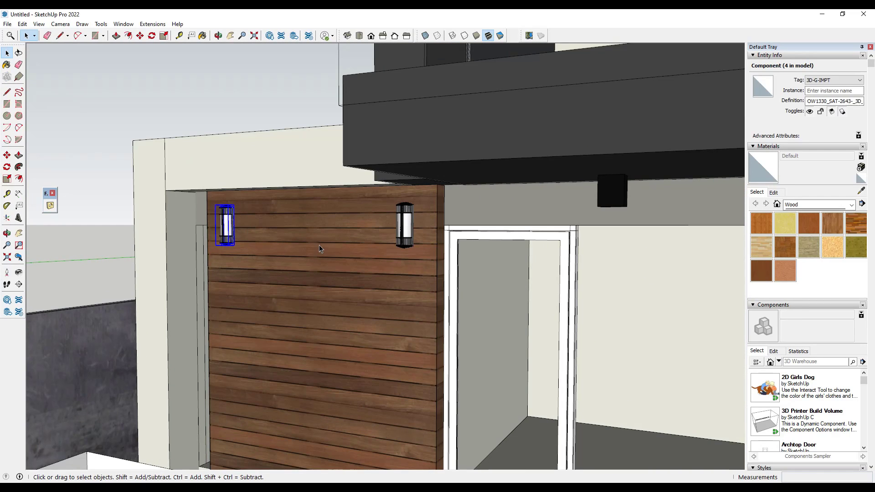
{"action": "scroll", "coordinate": [353, 226], "scroll_direction": "down", "scroll_amount": 3}
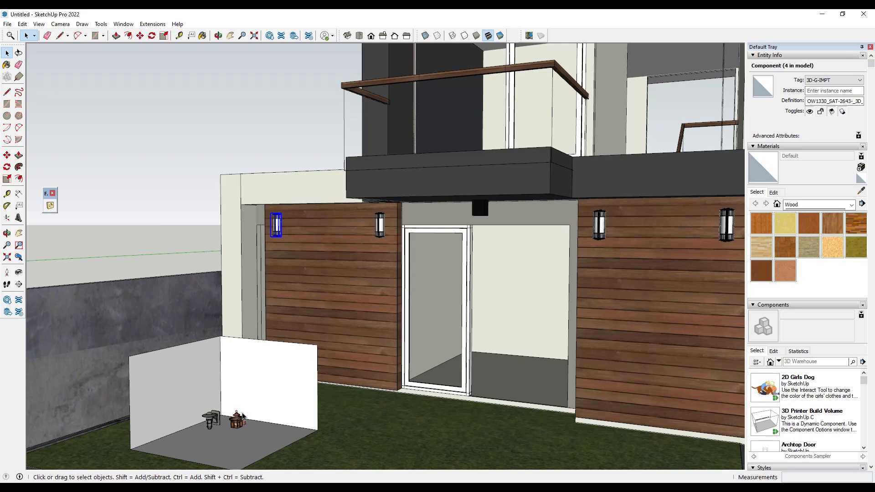
Select the Nautical Sconce sample on the floor and collapse the Materials tray.
{"action": "scroll", "coordinate": [274, 355], "scroll_direction": "up", "scroll_amount": 5}
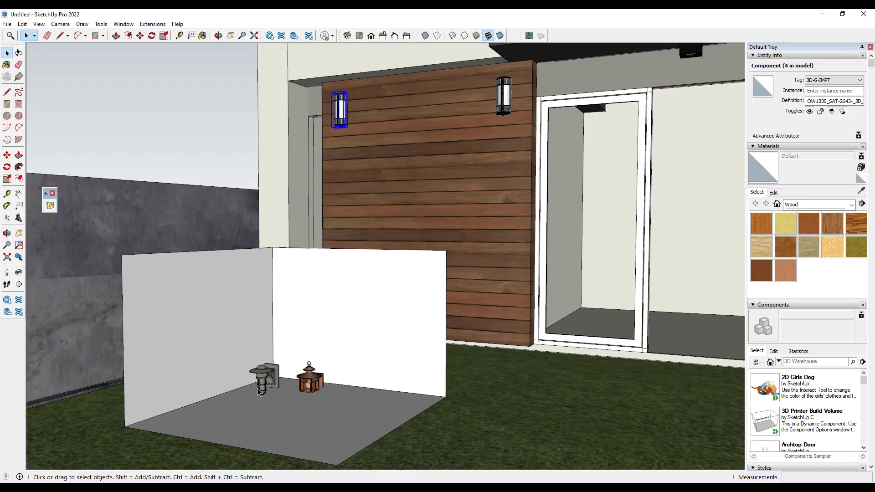
{"action": "scroll", "coordinate": [260, 388], "scroll_direction": "up", "scroll_amount": 1}
{"action": "left_click", "coordinate": [263, 384]}
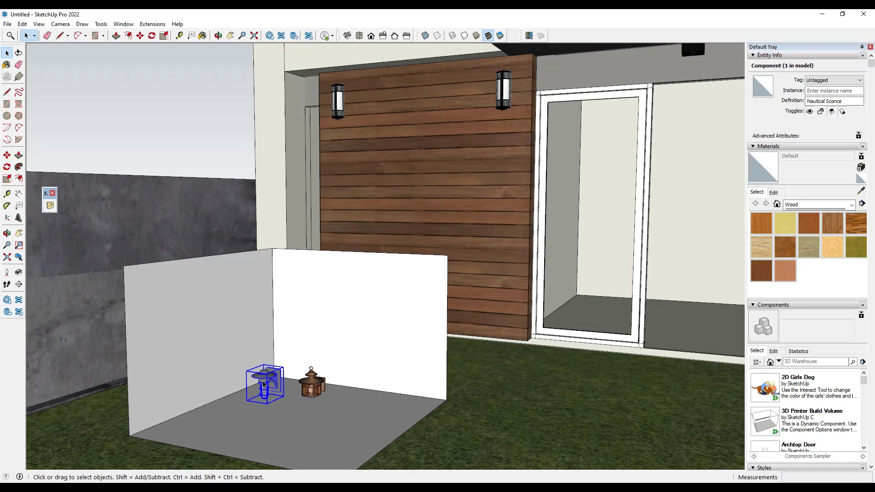
{"action": "right_click", "coordinate": [264, 384]}
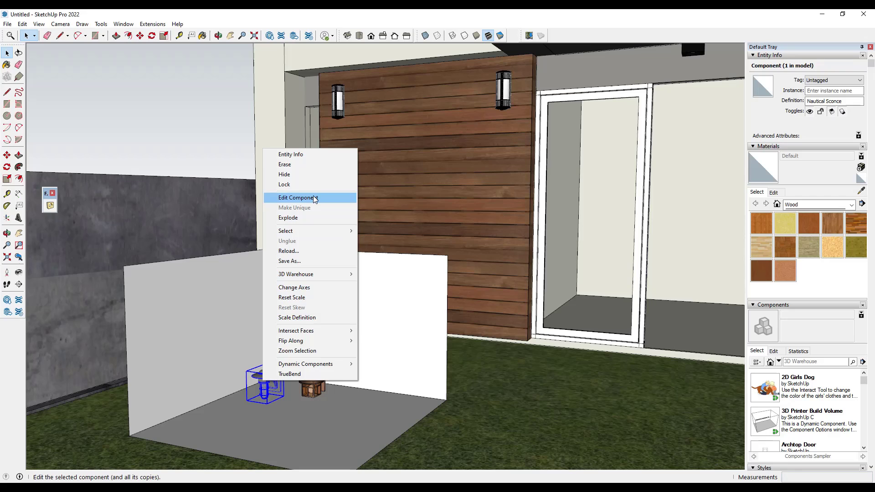
{"action": "left_click", "coordinate": [264, 385]}
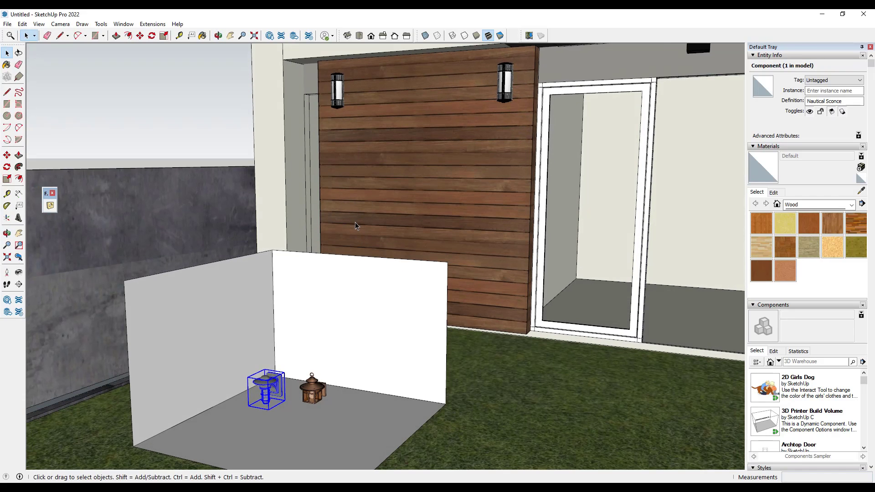
{"action": "scroll", "coordinate": [346, 71], "scroll_direction": "up", "scroll_amount": 2}
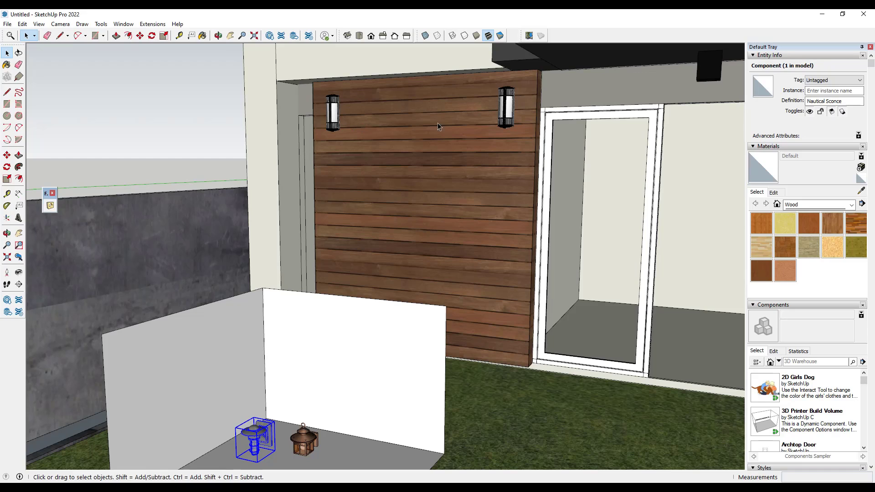
{"action": "left_click", "coordinate": [768, 146]}
Collapse the Entity Info tray, browse the In Model components, and select the left facade sconce.
{"action": "left_click", "coordinate": [769, 55]}
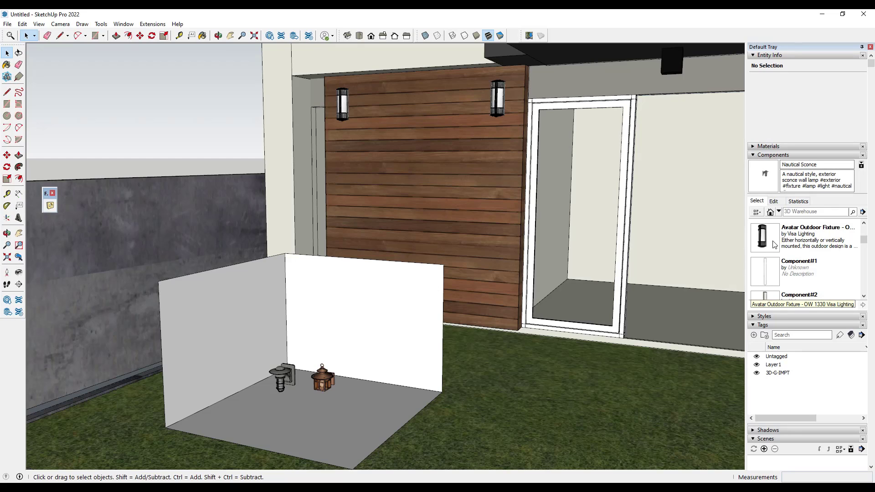
{"action": "scroll", "coordinate": [775, 249], "scroll_direction": "down", "scroll_amount": 5}
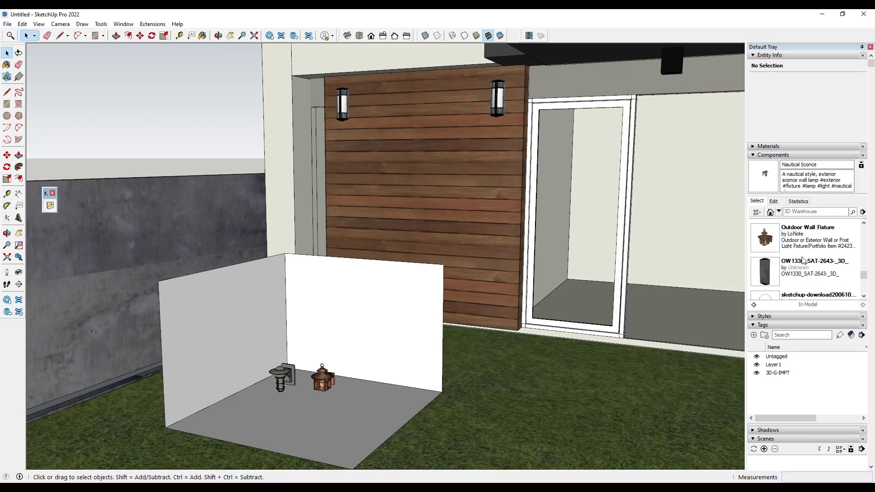
{"action": "scroll", "coordinate": [769, 259], "scroll_direction": "down", "scroll_amount": 3}
{"action": "scroll", "coordinate": [795, 262], "scroll_direction": "up", "scroll_amount": 3}
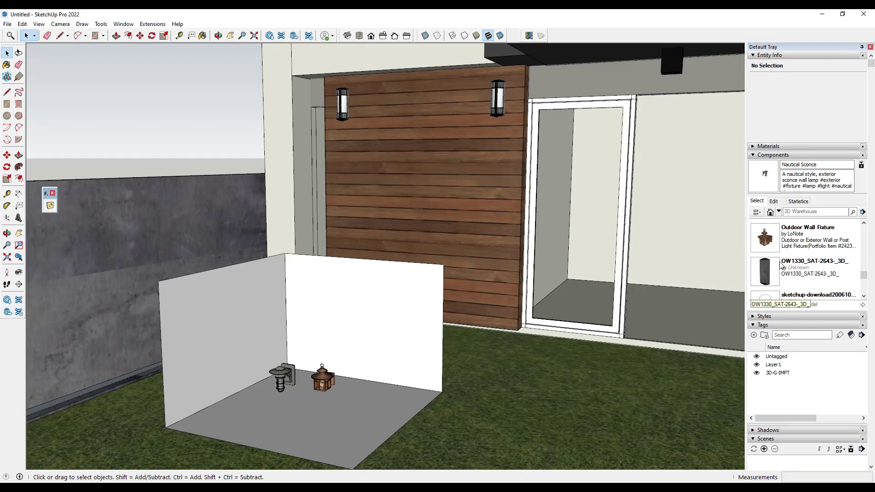
{"action": "scroll", "coordinate": [779, 270], "scroll_direction": "up", "scroll_amount": 1}
{"action": "scroll", "coordinate": [778, 270], "scroll_direction": "up", "scroll_amount": 5}
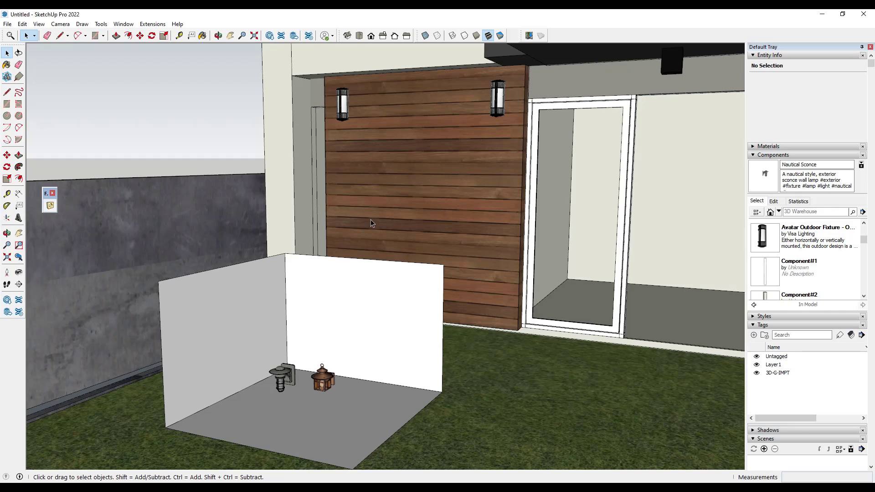
{"action": "left_click", "coordinate": [340, 108]}
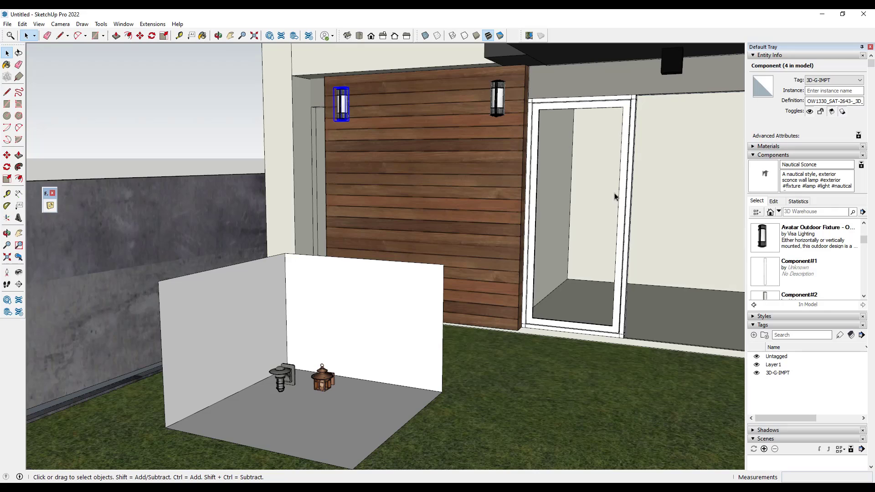
Switch the Components tray to the In Model component list.
{"action": "left_click", "coordinate": [779, 211]}
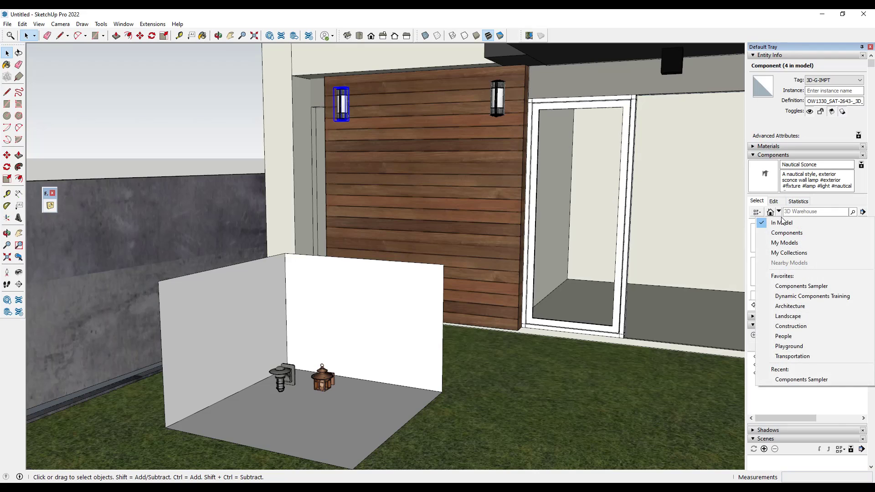
{"action": "left_click", "coordinate": [780, 222]}
{"action": "scroll", "coordinate": [806, 256], "scroll_direction": "down", "scroll_amount": 1}
{"action": "scroll", "coordinate": [805, 256], "scroll_direction": "down", "scroll_amount": 4}
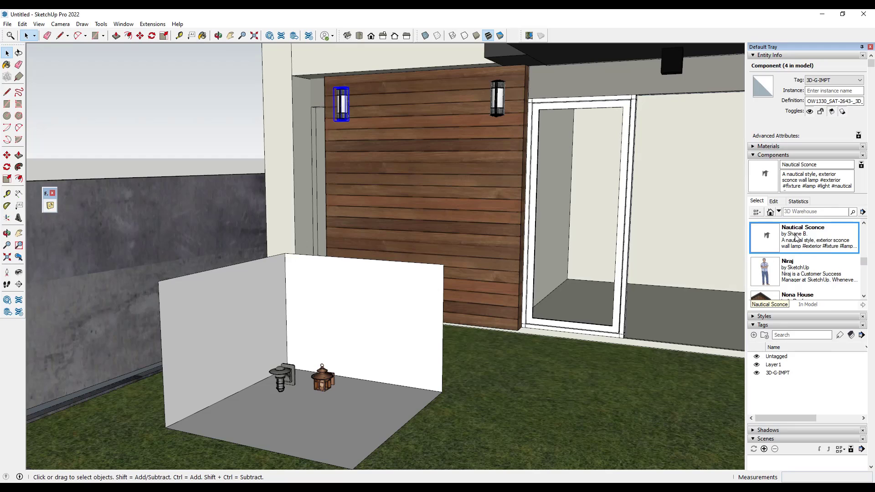
Replace the selected sconce with Nautical Sconce, then undo to restore the OW1330 fixture.
{"action": "right_click", "coordinate": [793, 236]}
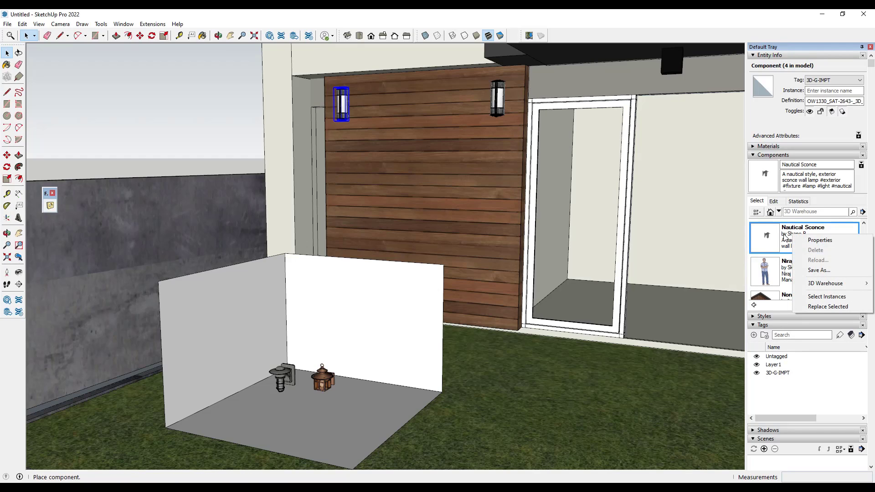
{"action": "left_click", "coordinate": [824, 307]}
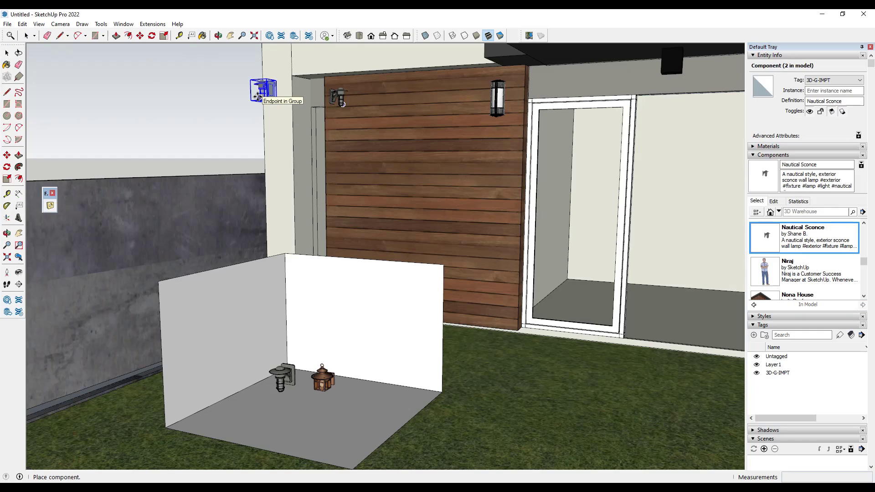
{"action": "key", "text": "space"}
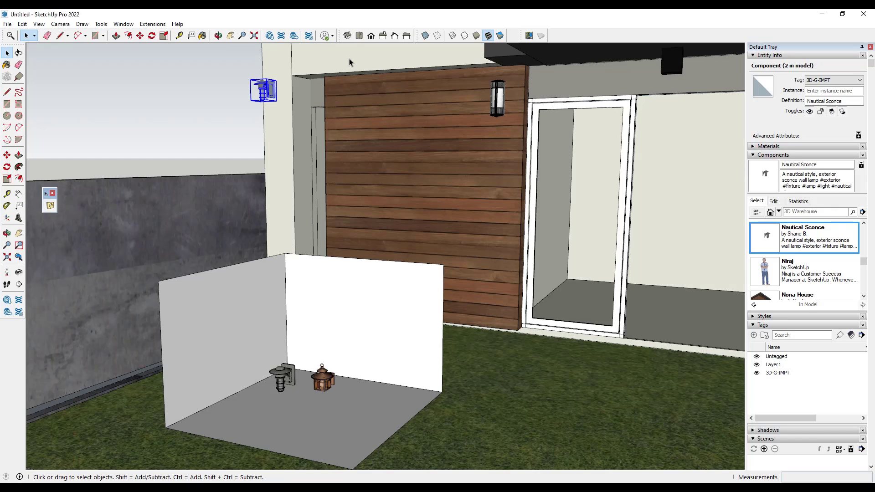
{"action": "key", "text": "ctrl+z"}
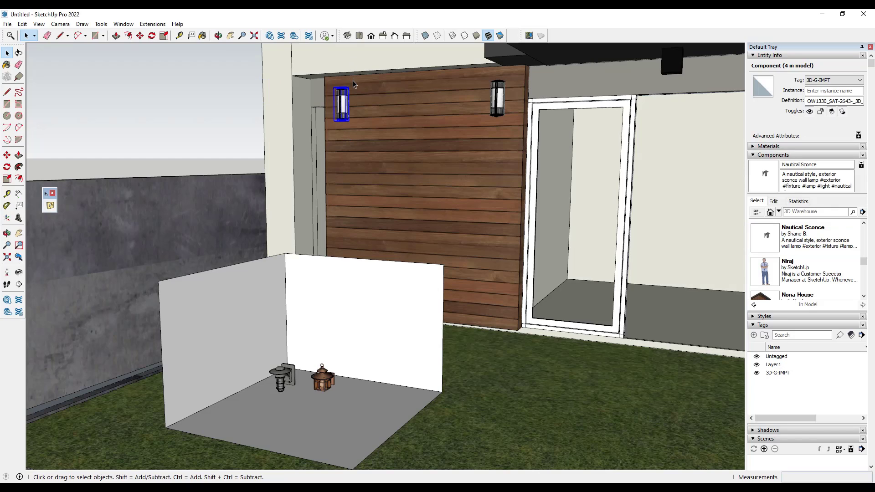
{"action": "left_click", "coordinate": [291, 388]}
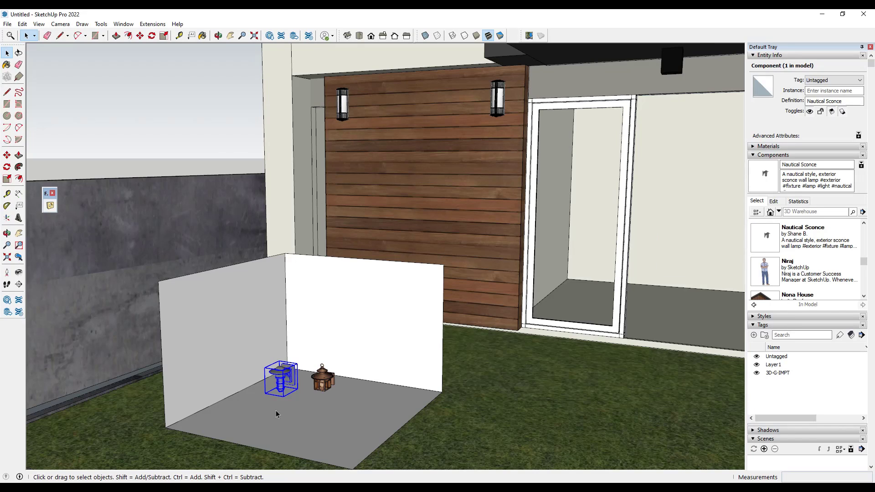
{"action": "key", "text": "shift+z"}
{"action": "double_click", "coordinate": [323, 304]}
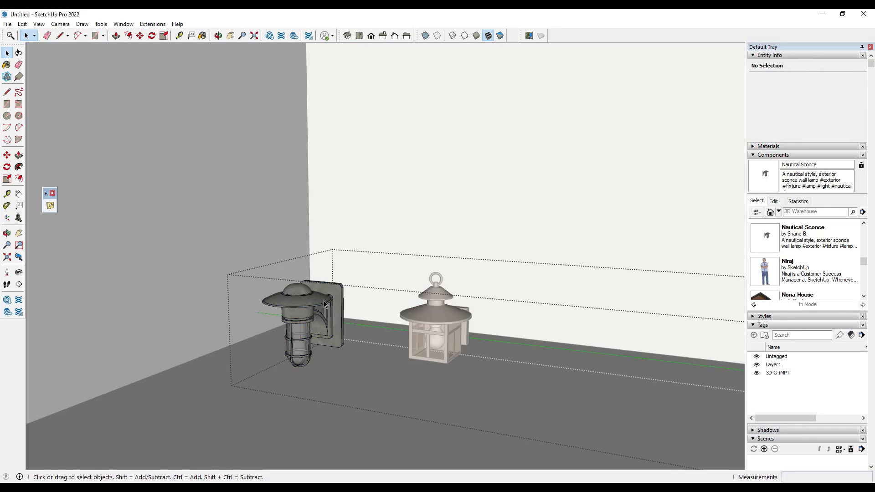
{"action": "scroll", "coordinate": [313, 305], "scroll_direction": "down", "scroll_amount": 3}
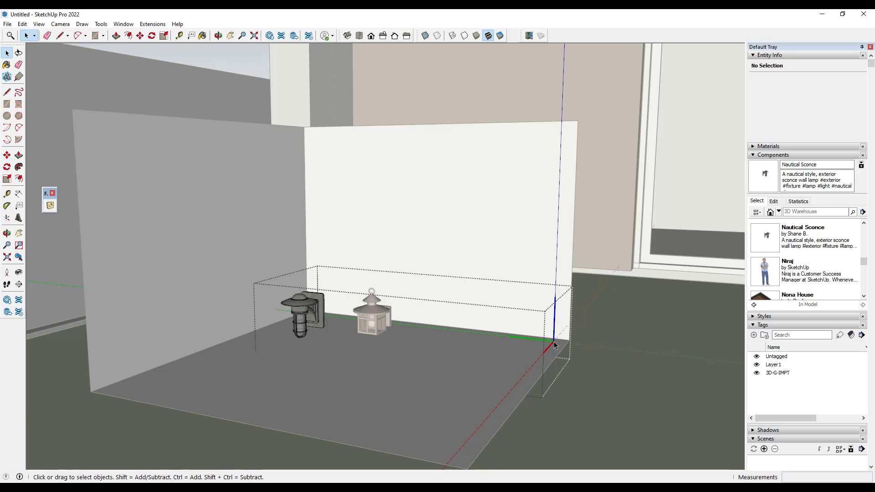
{"action": "scroll", "coordinate": [554, 345], "scroll_direction": "down", "scroll_amount": 3}
{"action": "key", "text": "Escape"}
{"action": "scroll", "coordinate": [457, 286], "scroll_direction": "down", "scroll_amount": 3}
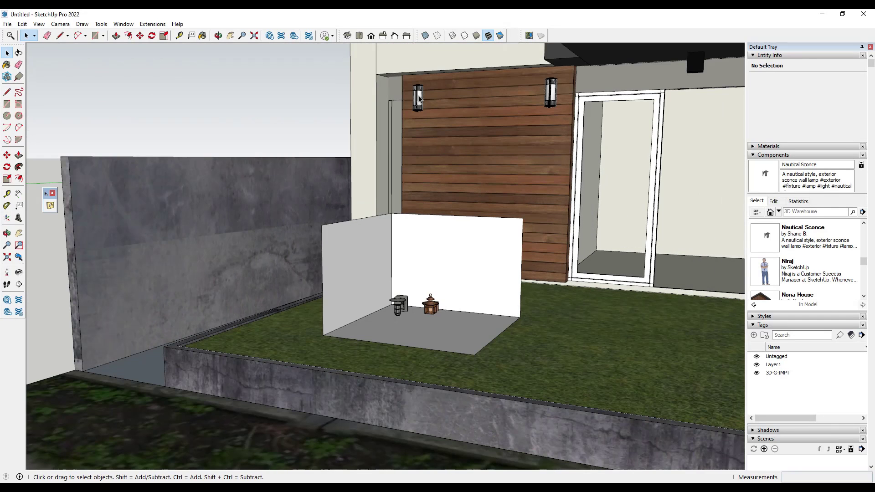
{"action": "left_click", "coordinate": [419, 100]}
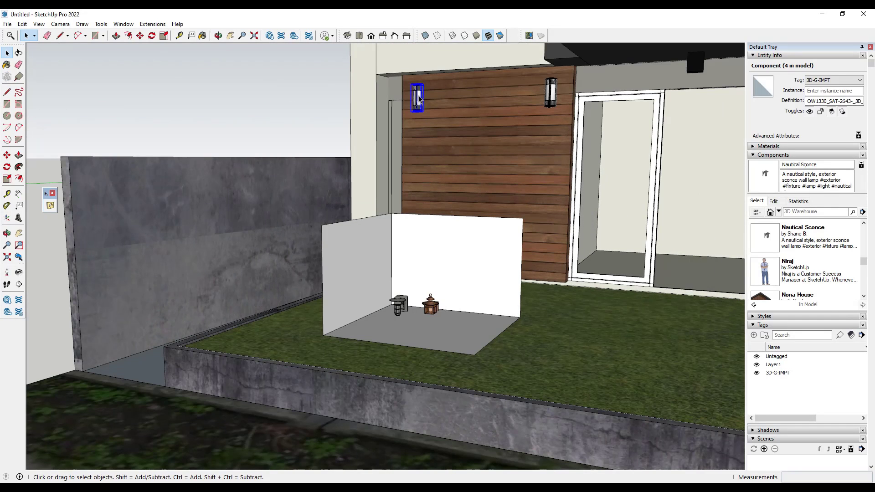
{"action": "double_click", "coordinate": [418, 99]}
{"action": "scroll", "coordinate": [416, 105], "scroll_direction": "up", "scroll_amount": 5}
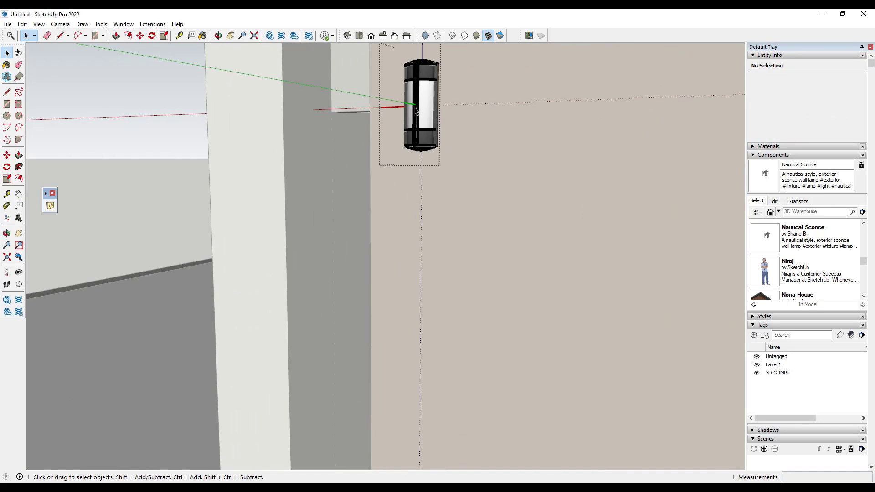
{"action": "middle_click_drag", "start_coordinate": [493, 108], "coordinate": [445, 119]}
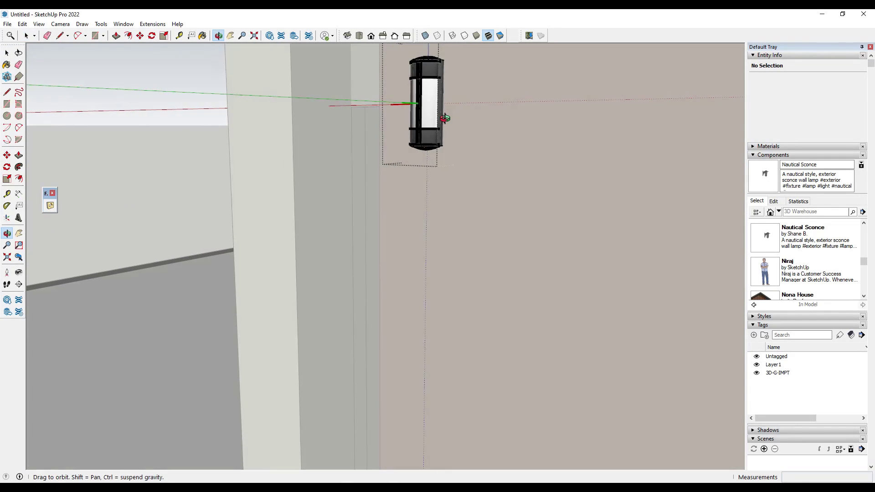
{"action": "left_click", "coordinate": [425, 35]}
{"action": "scroll", "coordinate": [431, 111], "scroll_direction": "up", "scroll_amount": 4}
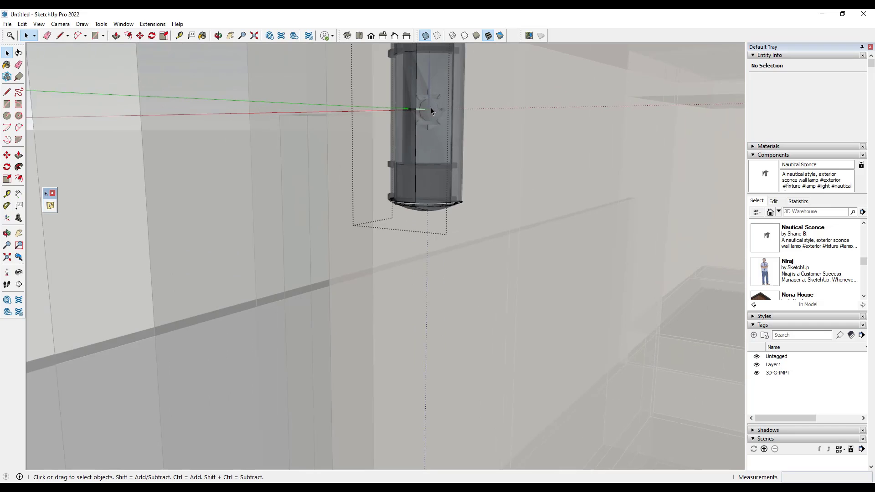
{"action": "scroll", "coordinate": [431, 111], "scroll_direction": "up", "scroll_amount": 2}
{"action": "left_click", "coordinate": [425, 35]}
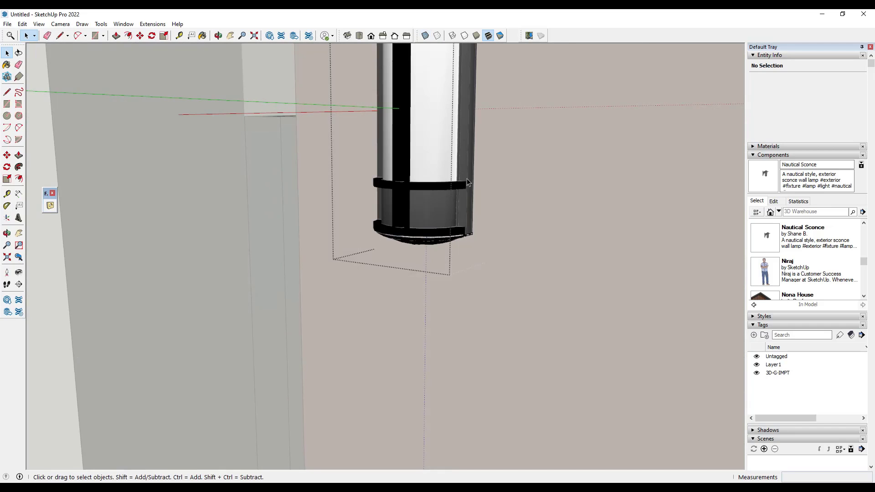
{"action": "scroll", "coordinate": [467, 182], "scroll_direction": "down", "scroll_amount": 8}
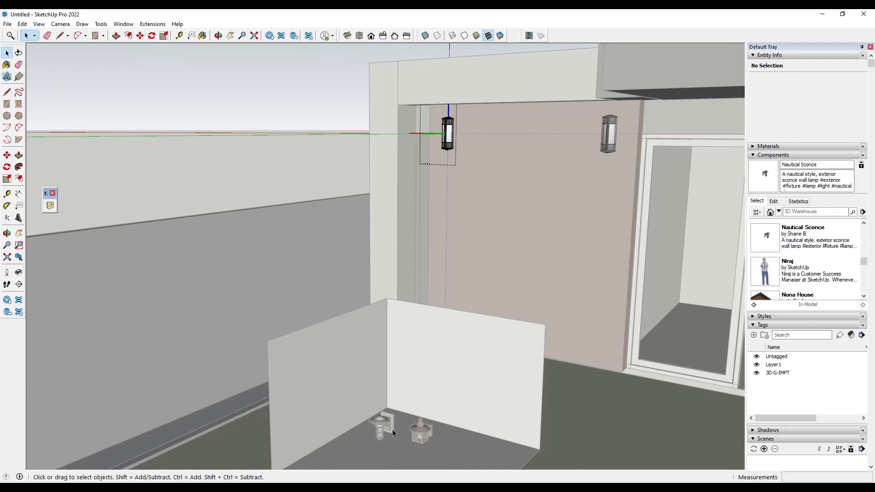
{"action": "left_click", "coordinate": [388, 431]}
{"action": "left_click", "coordinate": [384, 425]}
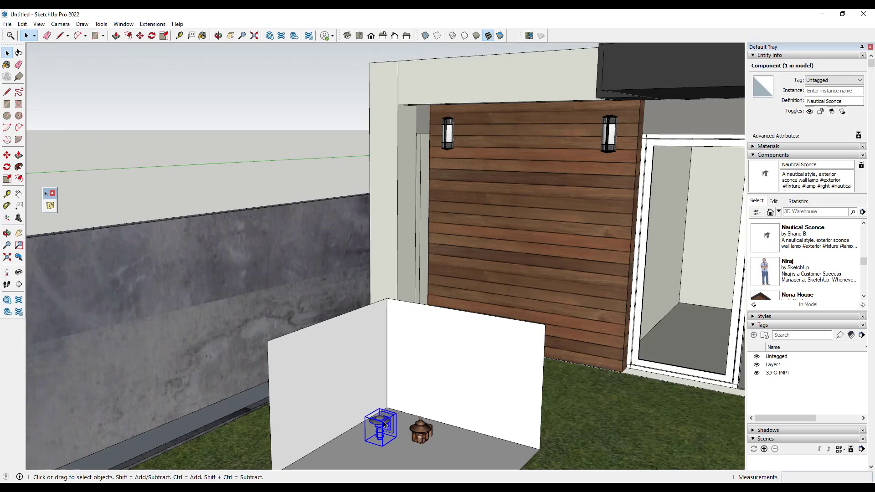
{"action": "double_click", "coordinate": [384, 425]}
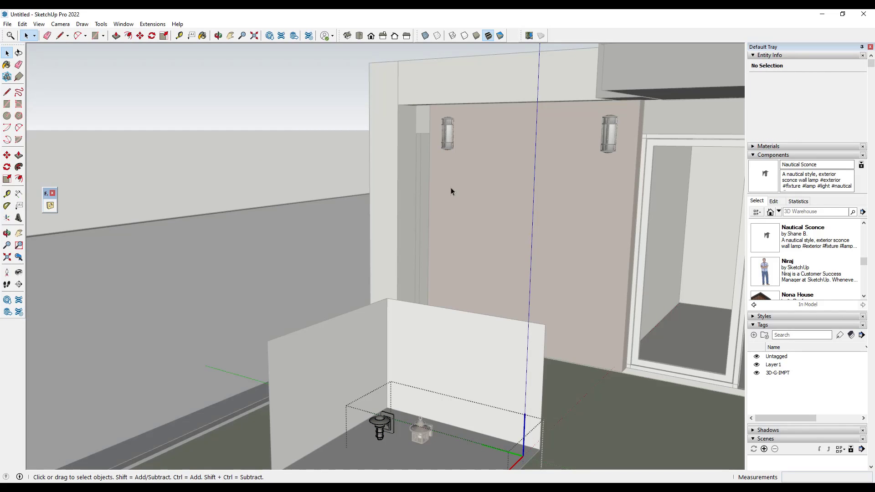
{"action": "left_click", "coordinate": [465, 317]}
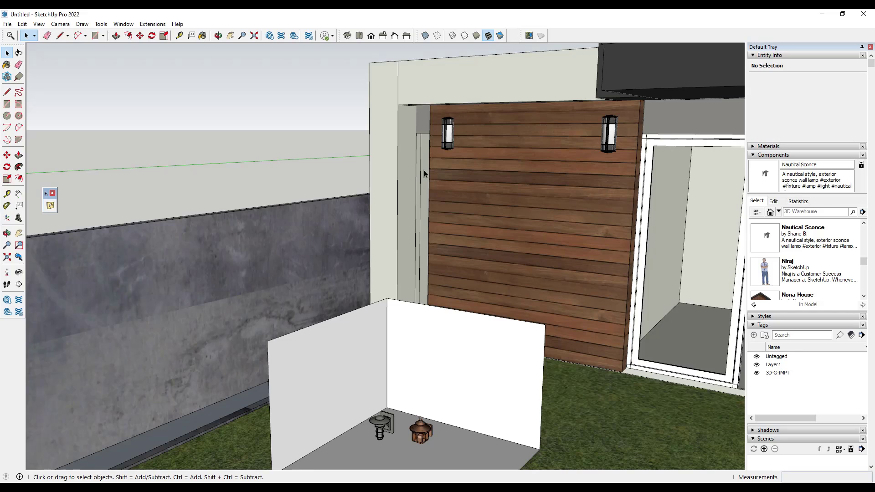
{"action": "scroll", "coordinate": [389, 427], "scroll_direction": "up", "scroll_amount": 3}
{"action": "scroll", "coordinate": [388, 427], "scroll_direction": "up", "scroll_amount": 3}
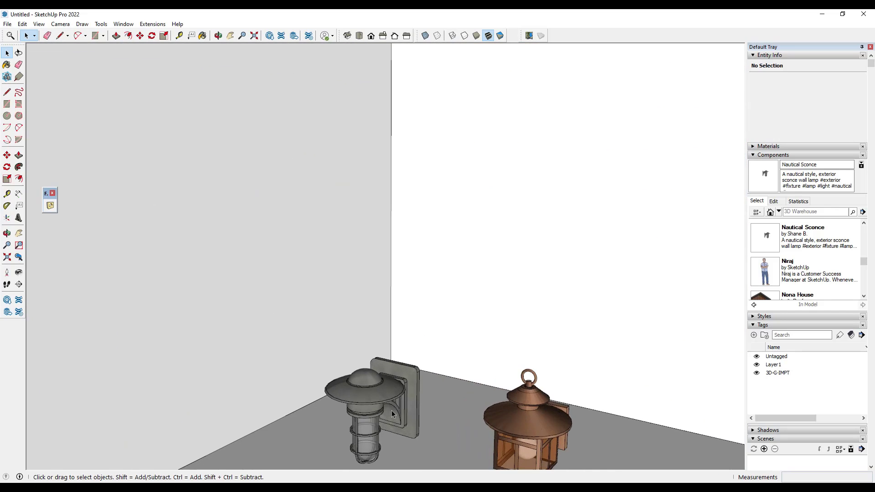
{"action": "middle_click_drag", "start_coordinate": [388, 428], "coordinate": [433, 364]}
{"action": "scroll", "coordinate": [450, 335], "scroll_direction": "down", "scroll_amount": 2}
{"action": "scroll", "coordinate": [450, 335], "scroll_direction": "down", "scroll_amount": 1}
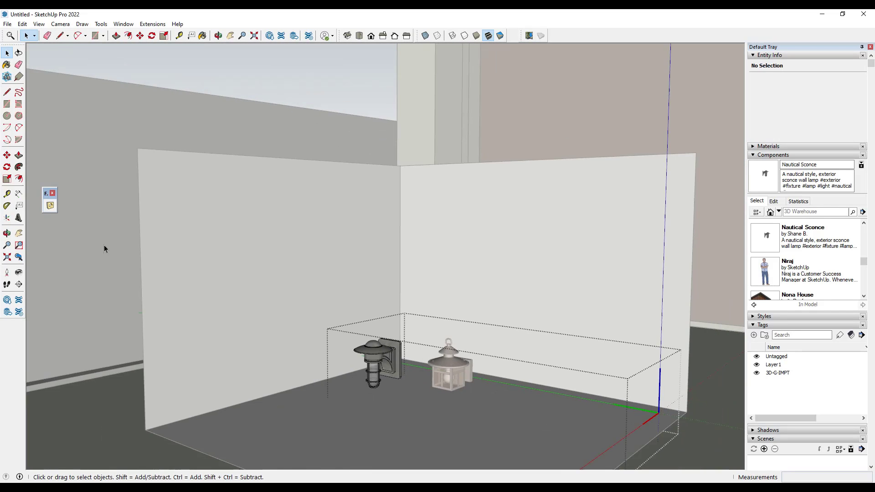
{"action": "left_click", "coordinate": [7, 219]}
{"action": "left_click", "coordinate": [22, 24]}
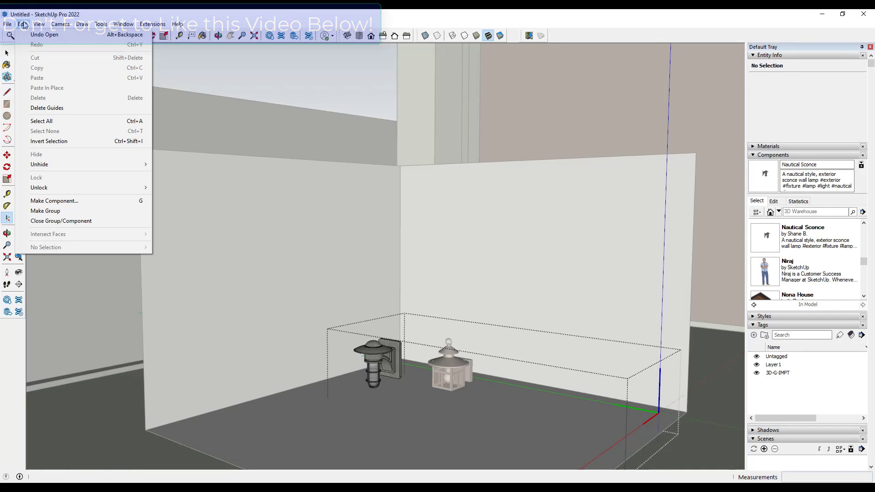
{"action": "mouse_move", "coordinate": [38, 26]}
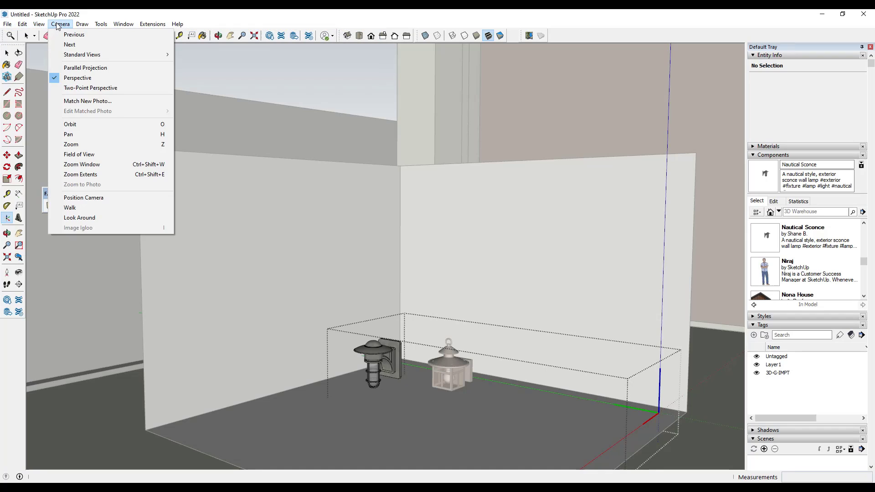
{"action": "left_click", "coordinate": [57, 25]}
{"action": "left_click", "coordinate": [101, 24]}
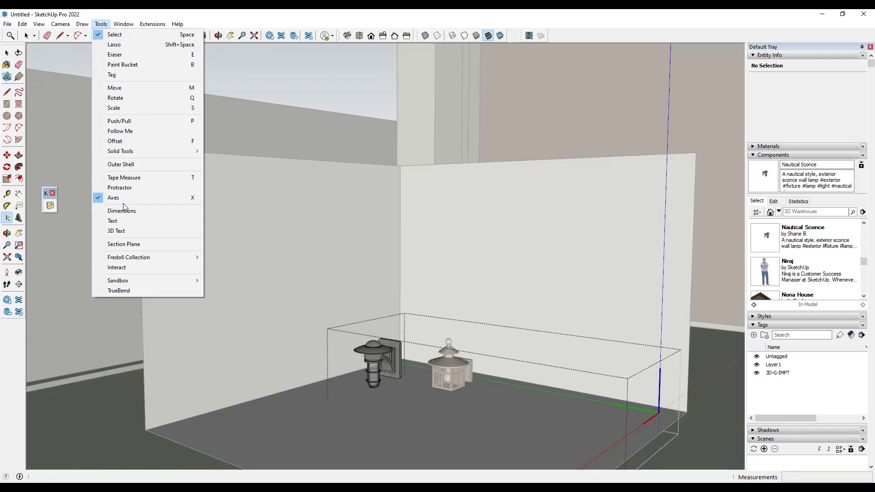
{"action": "left_click", "coordinate": [366, 363]}
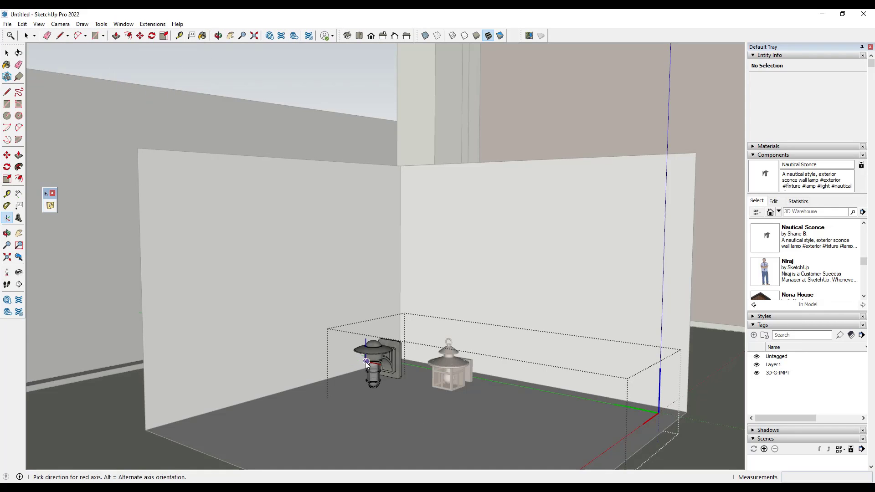
{"action": "key", "text": "space"}
{"action": "middle_click_drag", "start_coordinate": [460, 378], "coordinate": [360, 338]}
{"action": "scroll", "coordinate": [410, 344], "scroll_direction": "up", "scroll_amount": 5}
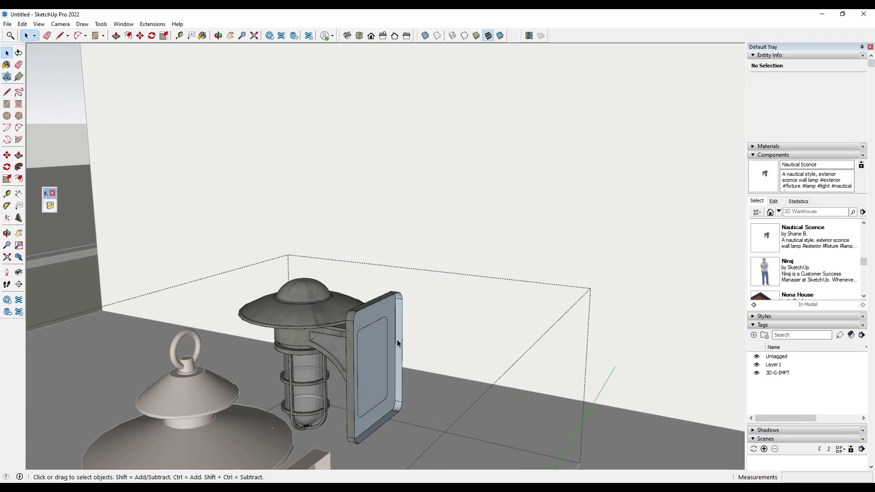
Draw a vertical line down the sconce's back plate.
{"action": "key", "text": "l"}
{"action": "left_click", "coordinate": [378, 301]}
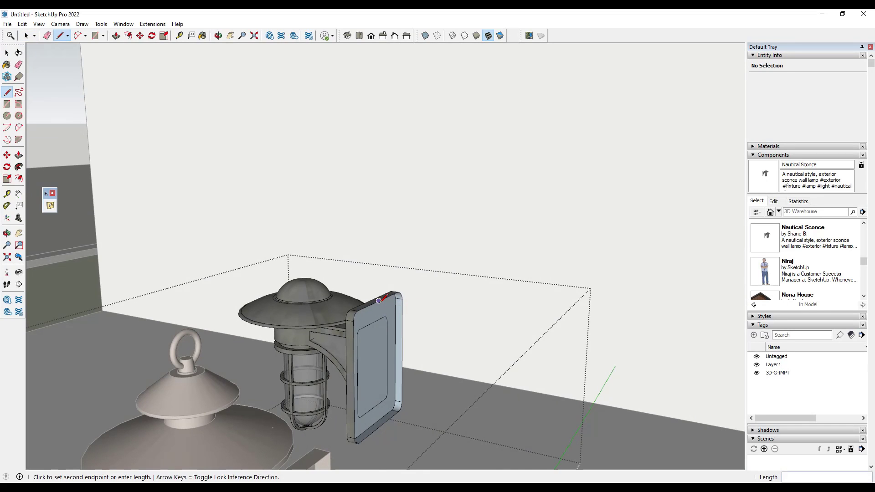
{"action": "left_click", "coordinate": [380, 427]}
{"action": "key", "text": "space"}
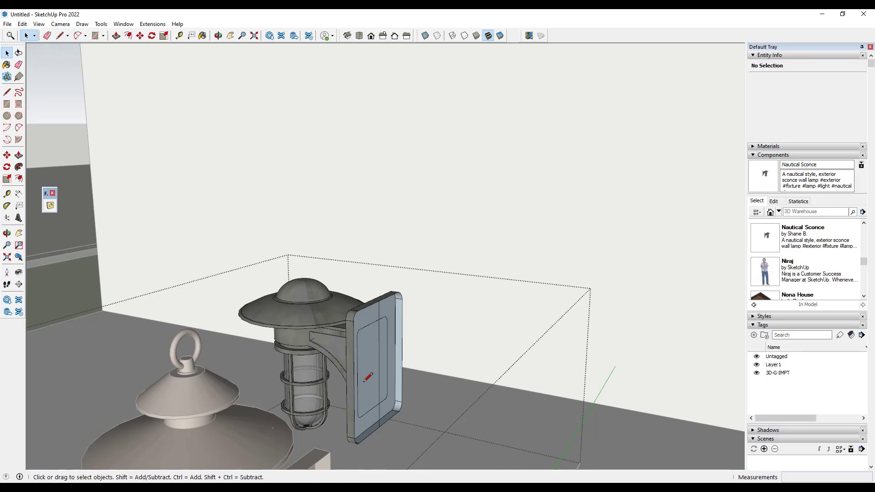
{"action": "key", "text": "l"}
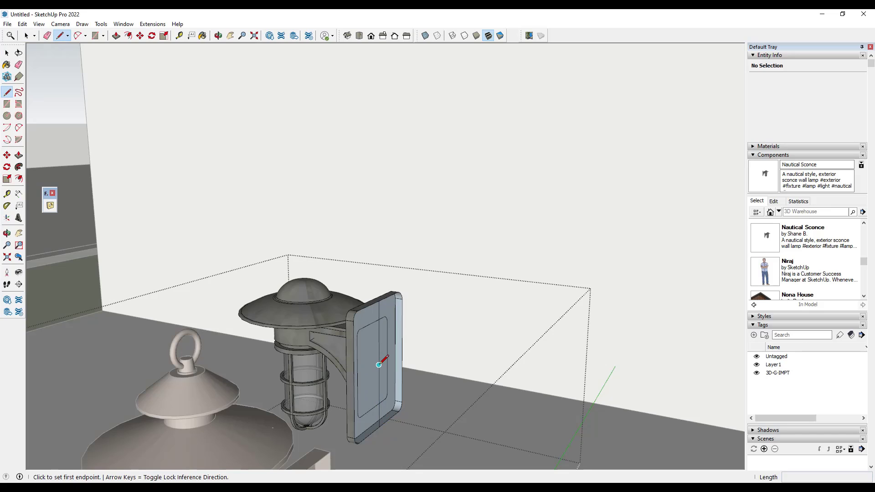
{"action": "key", "text": "space"}
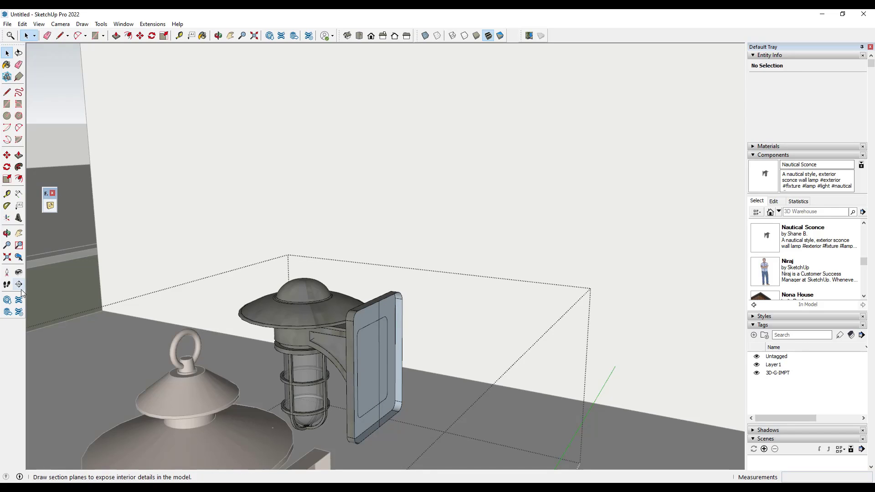
Place the component axes origin at the plate's midpoint and set the red axis direction.
{"action": "left_click", "coordinate": [6, 218]}
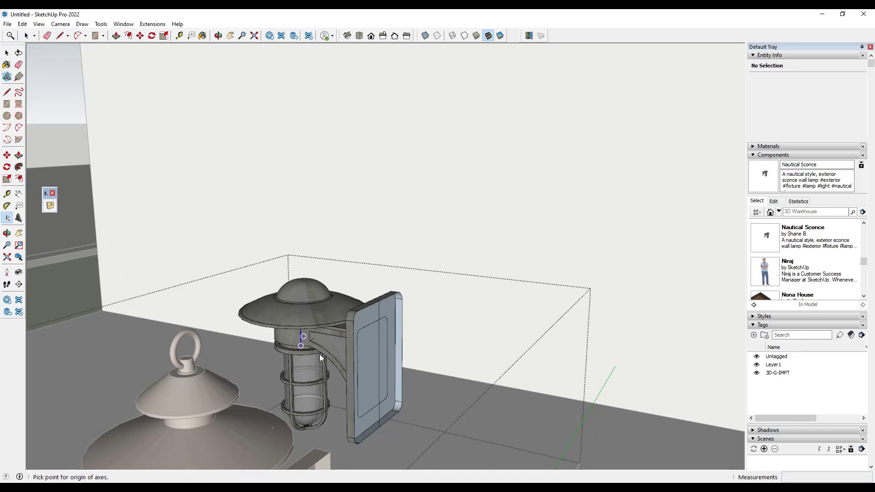
{"action": "left_click", "coordinate": [379, 365]}
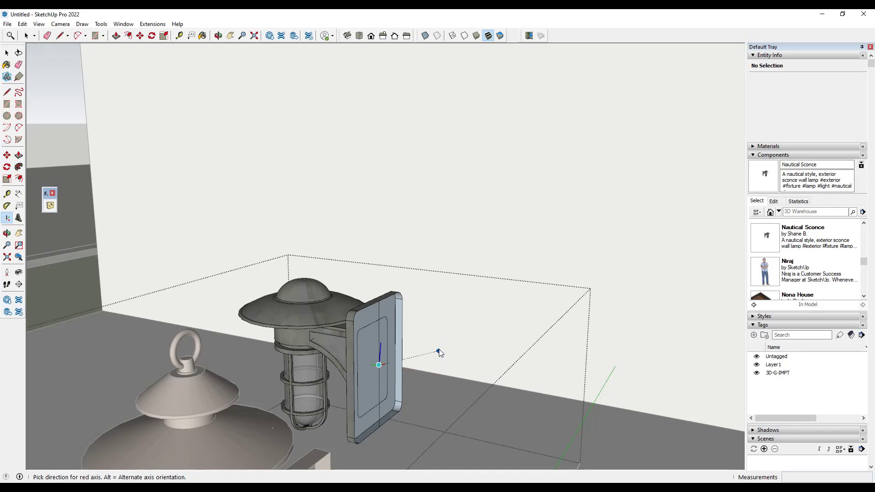
{"action": "left_click", "coordinate": [450, 317]}
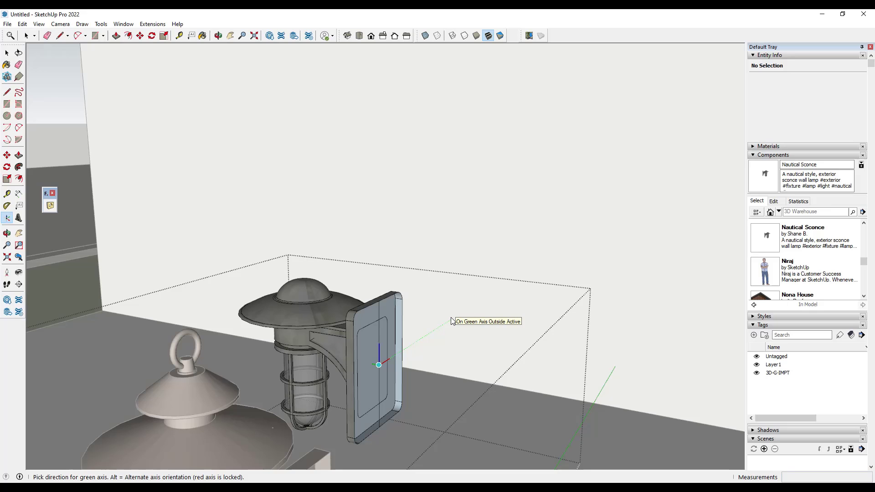
Set the green axis direction, exit the component, and confirm updating the component axes.
{"action": "left_click", "coordinate": [451, 321]}
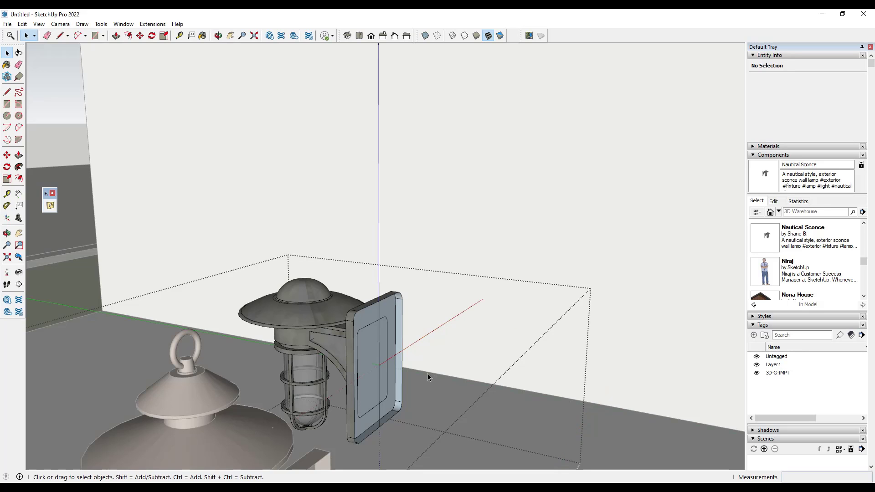
{"action": "middle_click_drag", "start_coordinate": [429, 374], "coordinate": [347, 289]}
{"action": "left_click", "coordinate": [384, 289]}
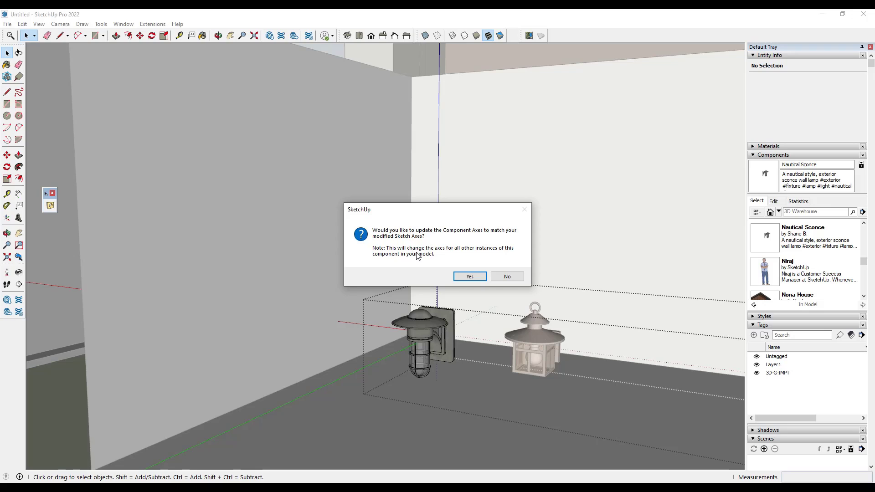
{"action": "left_click", "coordinate": [474, 279]}
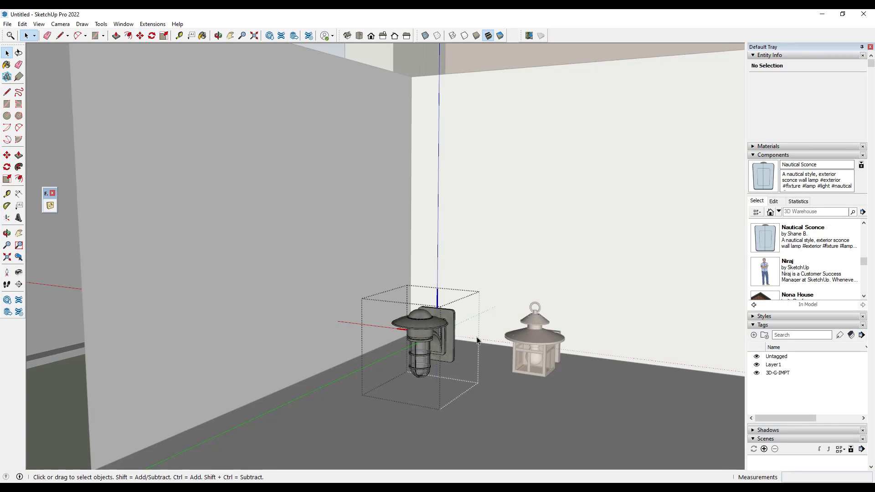
Orbit around the sconce and lantern to inspect them against the wall.
{"action": "middle_click_drag", "start_coordinate": [477, 340], "coordinate": [222, 337]}
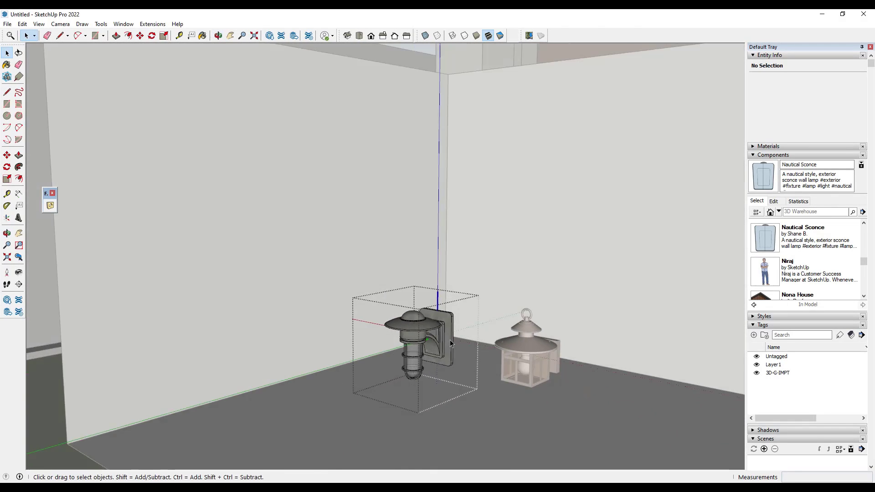
{"action": "scroll", "coordinate": [449, 338], "scroll_direction": "up", "scroll_amount": 5}
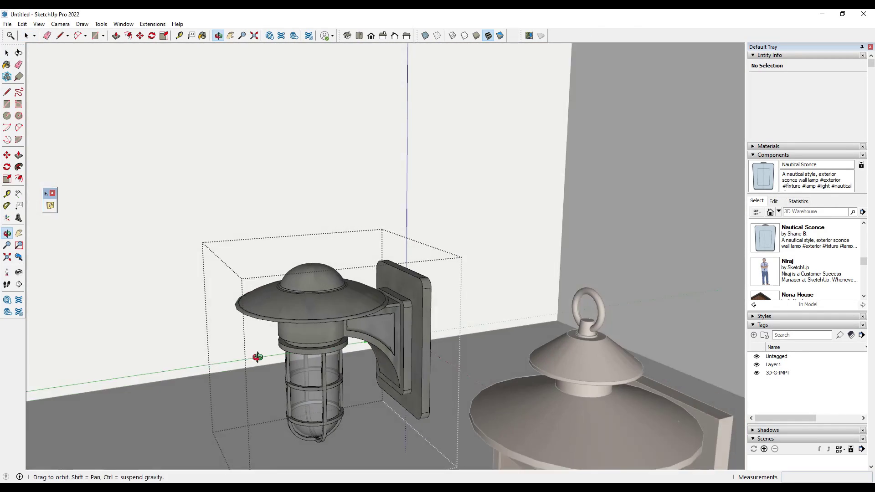
{"action": "middle_click_drag", "start_coordinate": [254, 358], "coordinate": [141, 348]}
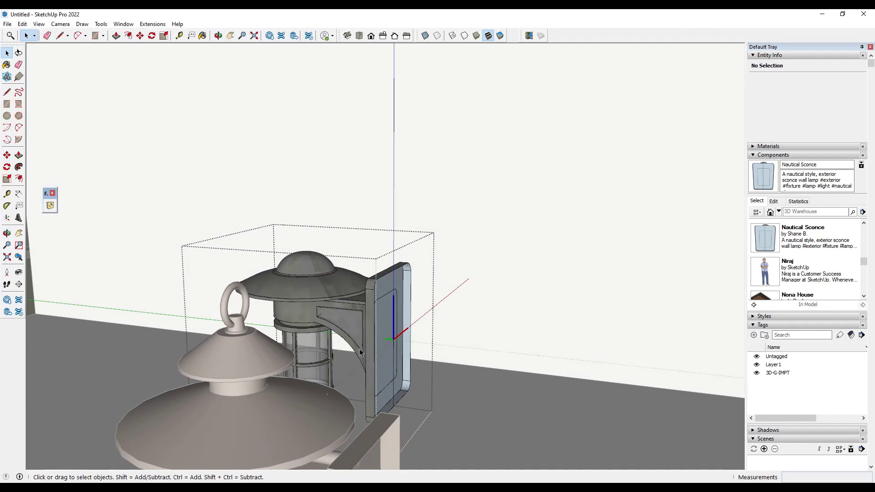
{"action": "scroll", "coordinate": [387, 337], "scroll_direction": "up", "scroll_amount": 5}
{"action": "scroll", "coordinate": [319, 342], "scroll_direction": "down", "scroll_amount": 10}
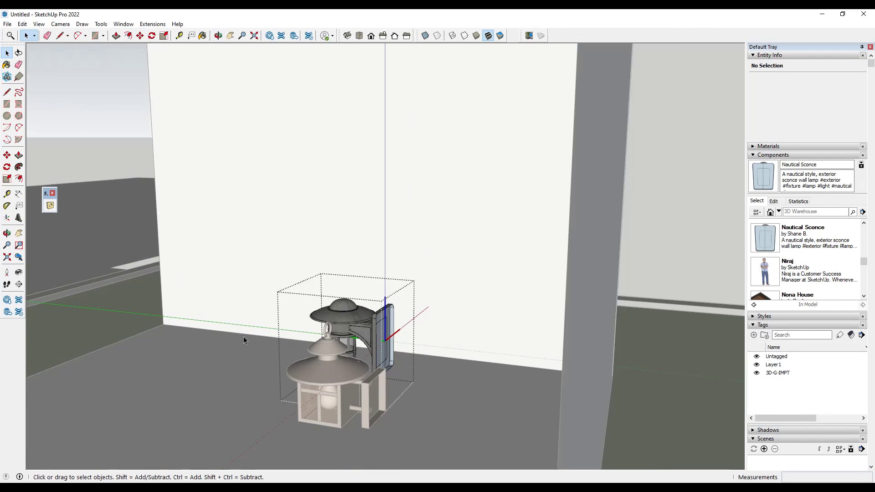
{"action": "middle_click_drag", "start_coordinate": [244, 340], "coordinate": [429, 155]}
Replace the left wood-wall sconce with Nautical Sconce, cancelling the extra placed copy.
{"action": "scroll", "coordinate": [500, 378], "scroll_direction": "down", "scroll_amount": 5}
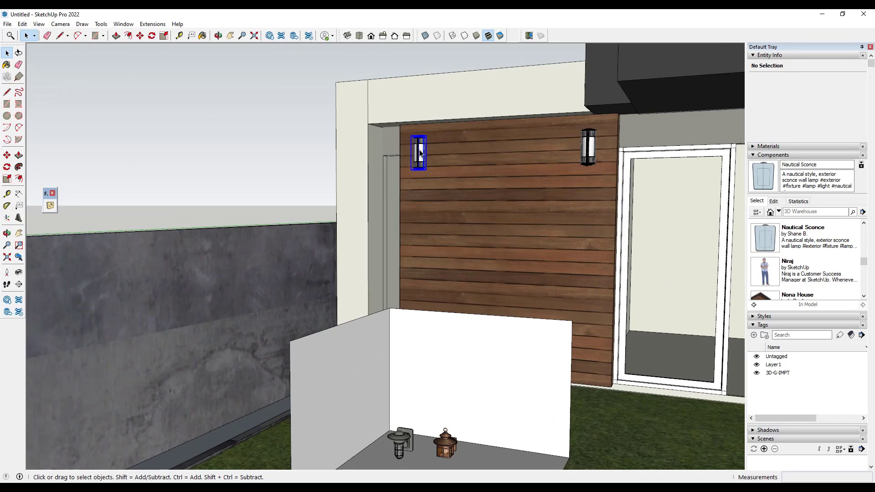
{"action": "left_click", "coordinate": [419, 152]}
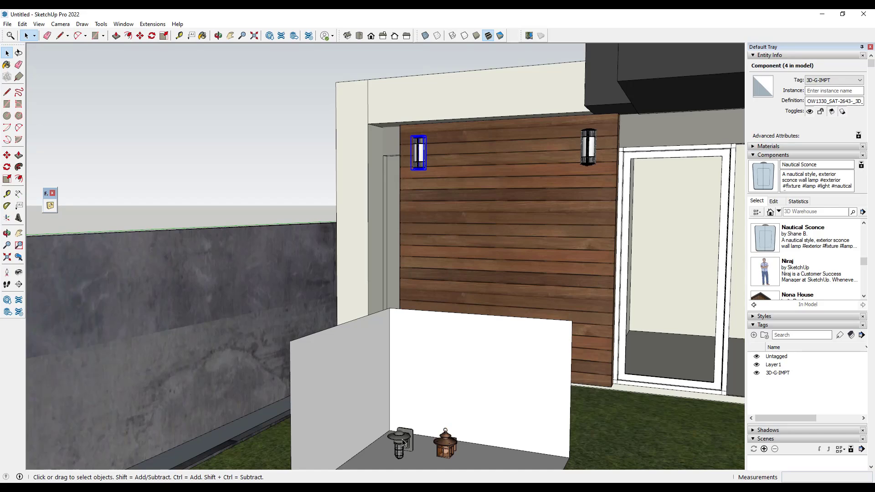
{"action": "right_click", "coordinate": [794, 236]}
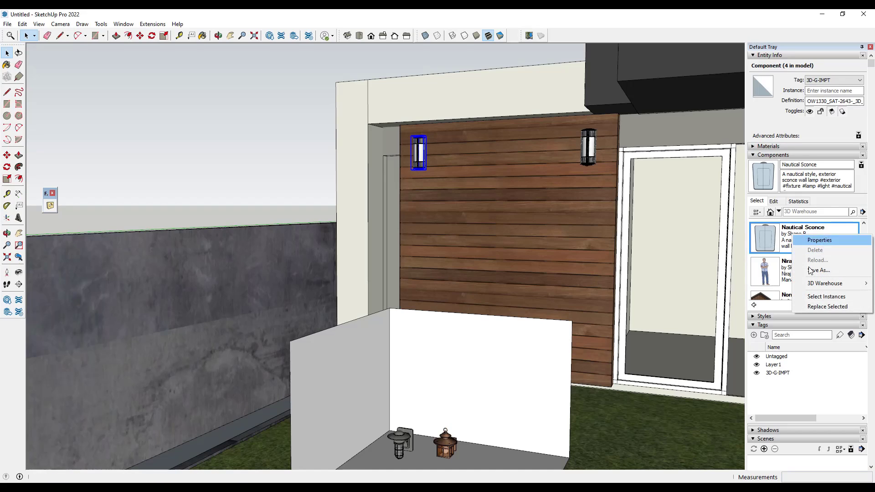
{"action": "left_click", "coordinate": [826, 306]}
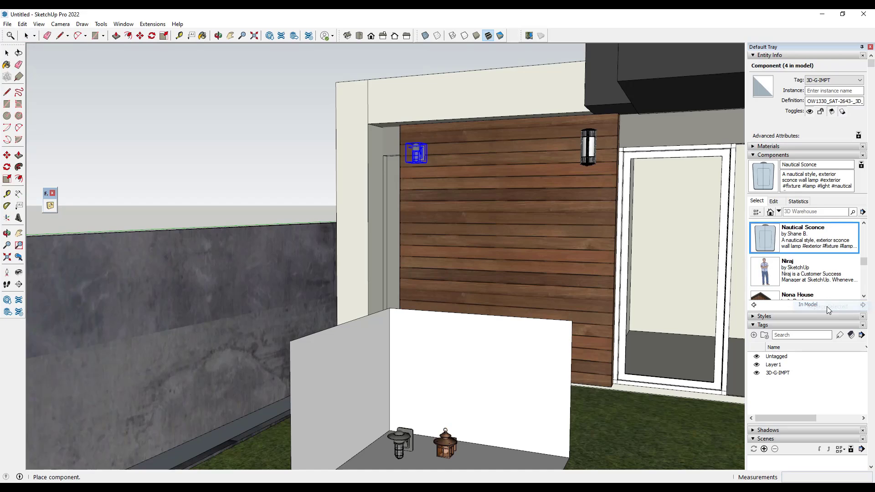
{"action": "scroll", "coordinate": [435, 151], "scroll_direction": "up", "scroll_amount": 3}
{"action": "scroll", "coordinate": [435, 150], "scroll_direction": "up", "scroll_amount": 3}
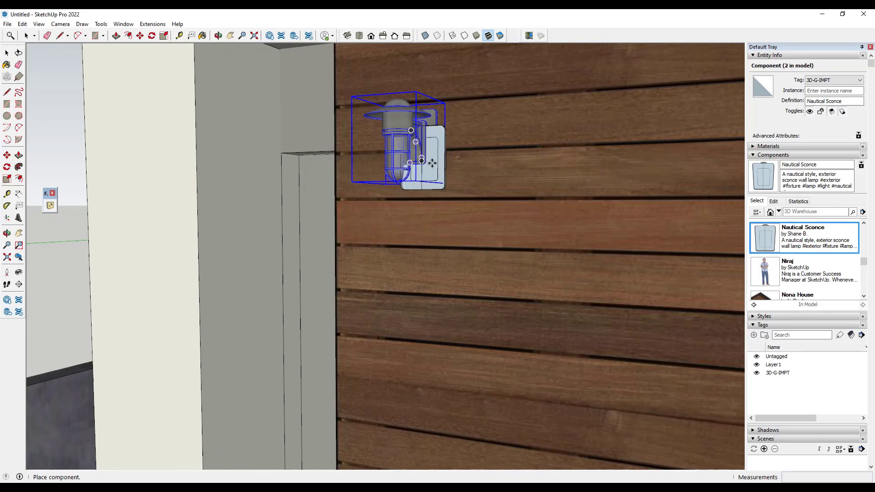
{"action": "scroll", "coordinate": [483, 225], "scroll_direction": "down", "scroll_amount": 8}
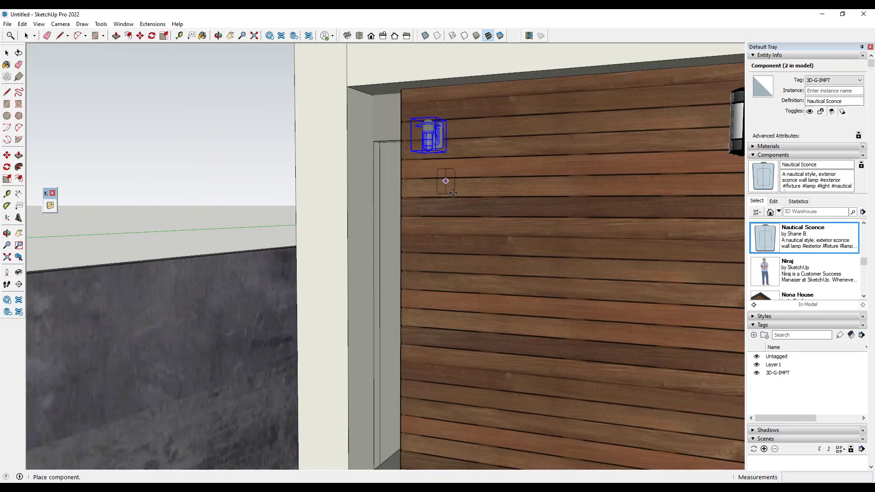
{"action": "key", "text": "Escape"}
{"action": "scroll", "coordinate": [475, 217], "scroll_direction": "down", "scroll_amount": 2}
{"action": "scroll", "coordinate": [511, 234], "scroll_direction": "up", "scroll_amount": 3}
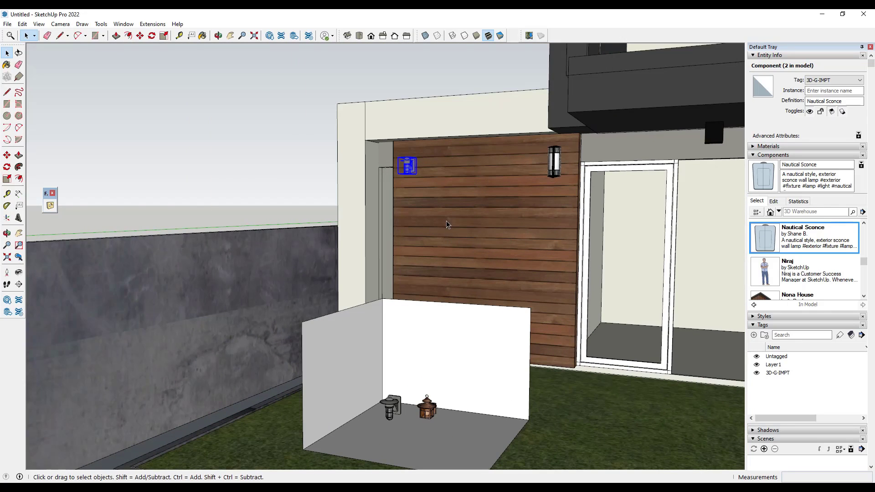
{"action": "scroll", "coordinate": [447, 224], "scroll_direction": "down", "scroll_amount": 4}
{"action": "scroll", "coordinate": [339, 231], "scroll_direction": "up", "scroll_amount": 3}
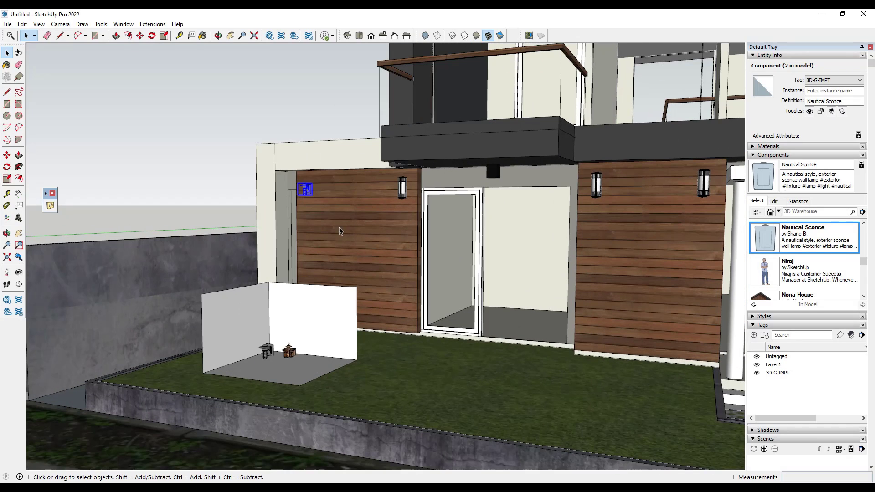
Add the second door-side sconce, swap both to Nautical Sconce, then undo the swap.
{"action": "left_click", "coordinate": [403, 189], "text": "ctrl"}
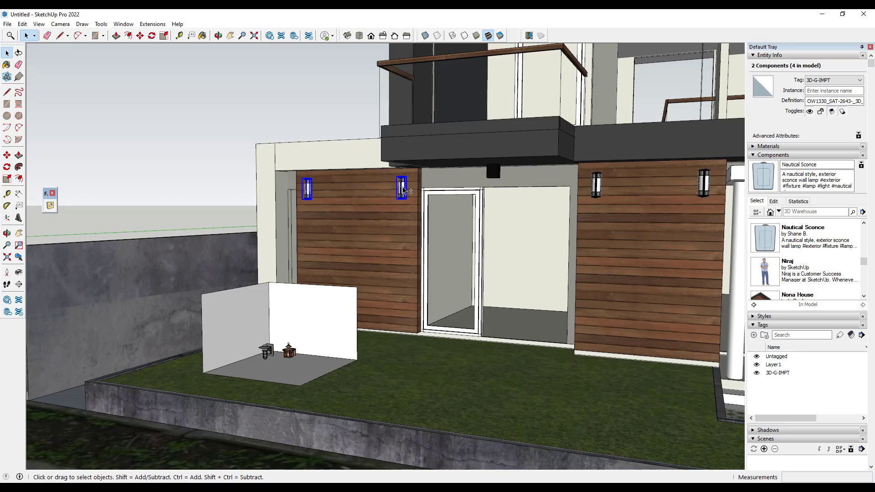
{"action": "right_click", "coordinate": [801, 238]}
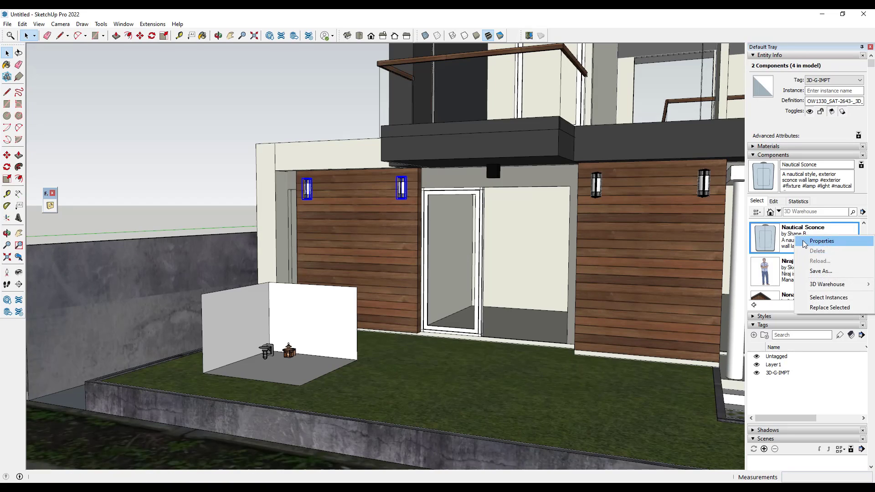
{"action": "left_click", "coordinate": [832, 310]}
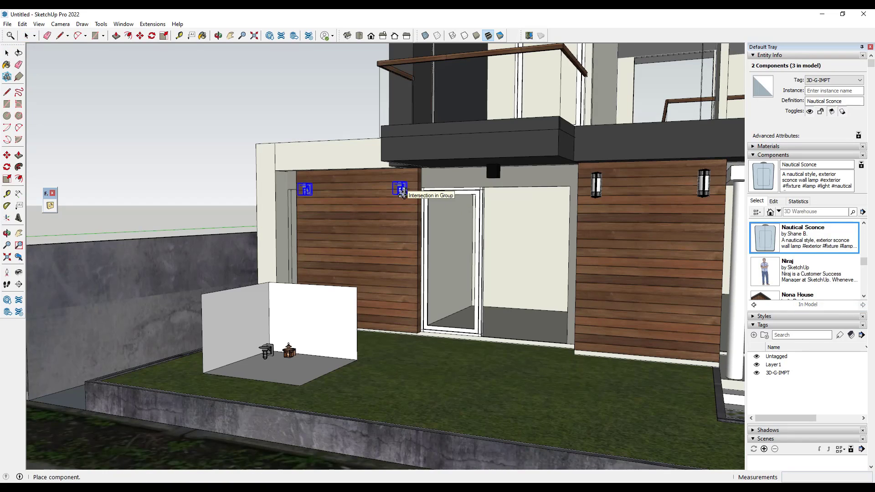
{"action": "key", "text": "ctrl+z"}
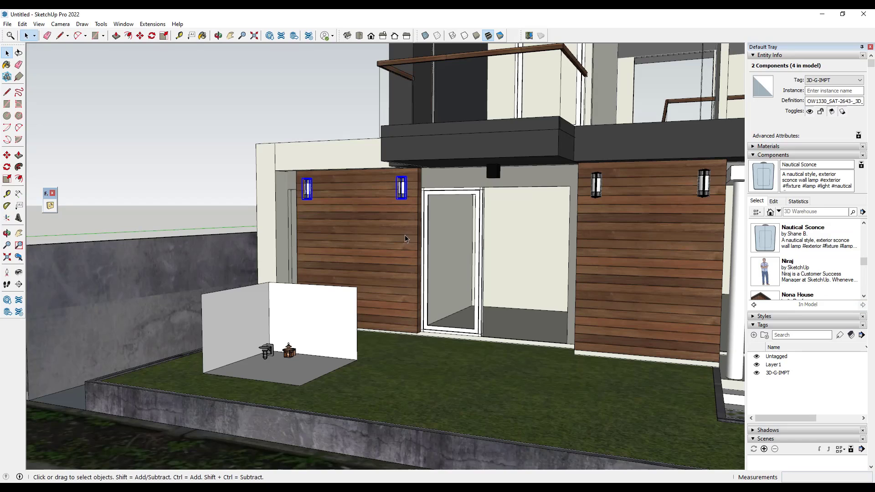
{"action": "scroll", "coordinate": [786, 275], "scroll_direction": "down", "scroll_amount": 2}
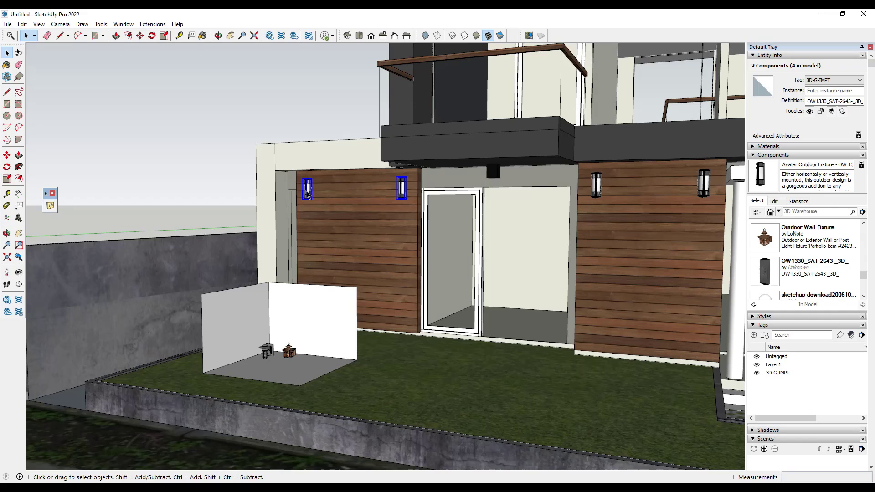
Select only the left sconce and rename its OW1330 definition to 'Avatar Fixture'.
{"action": "left_click", "coordinate": [307, 194]}
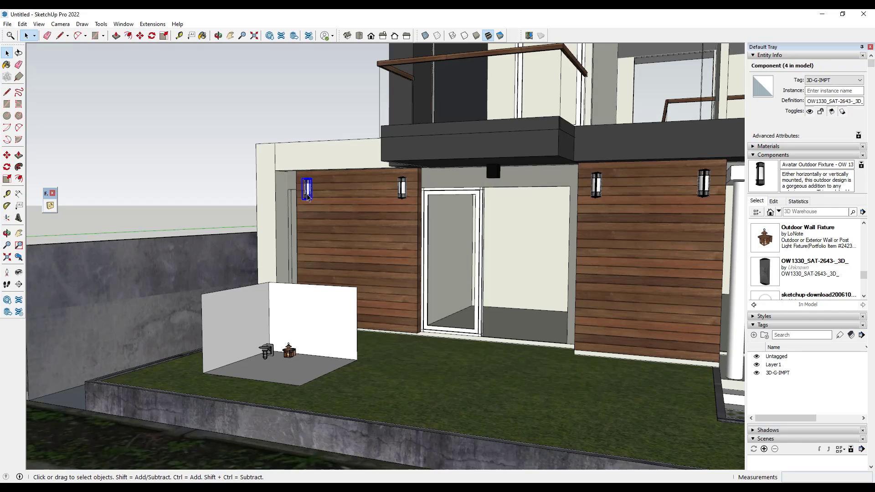
{"action": "scroll", "coordinate": [306, 195], "scroll_direction": "up", "scroll_amount": 5}
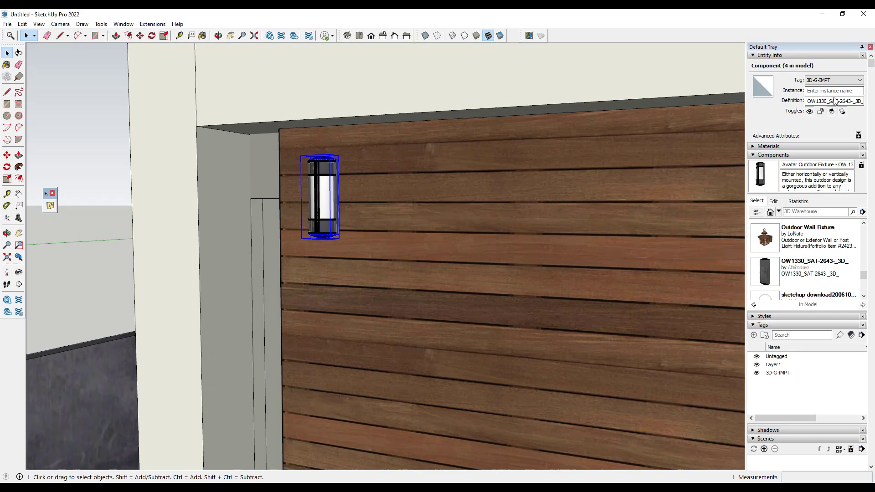
{"action": "left_click", "coordinate": [828, 101]}
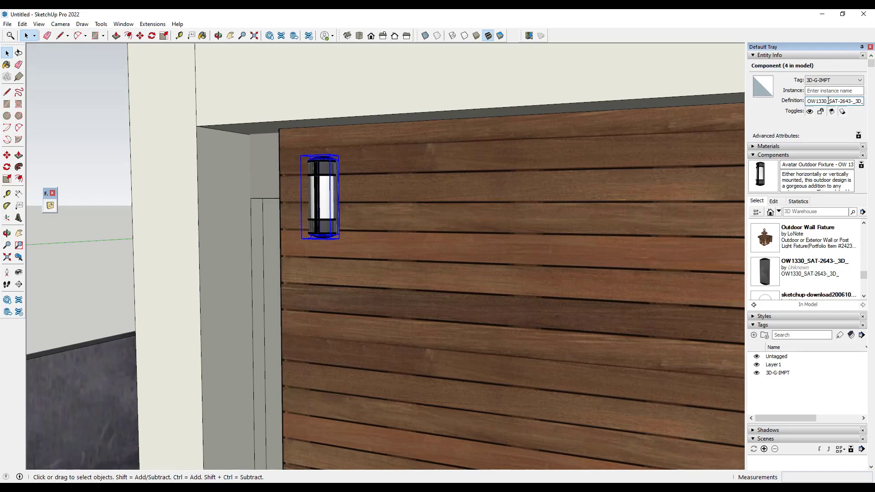
{"action": "key", "text": "ctrl+a"}
{"action": "type", "text": "Av"}
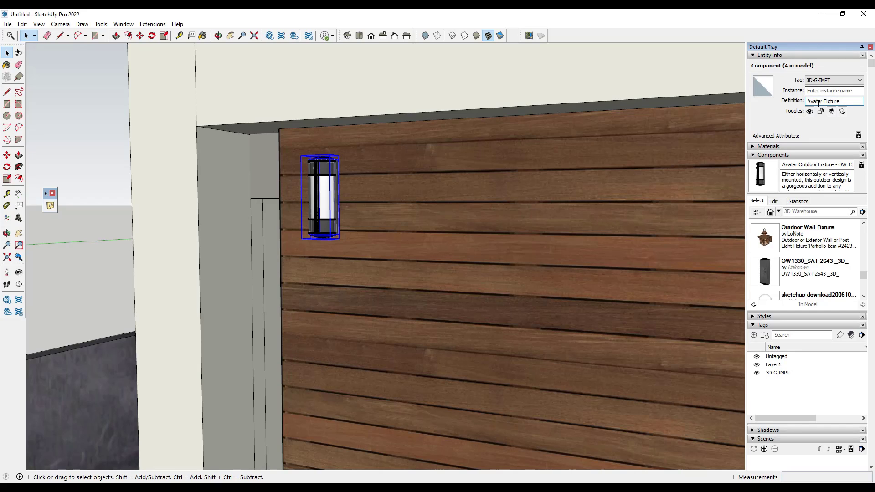
{"action": "key", "text": "Tab"}
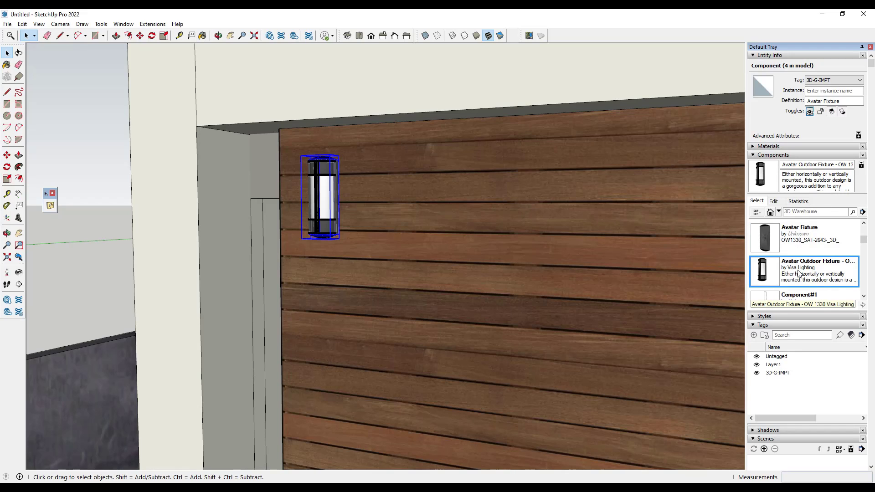
Select all four Avatar Fixture instances using Select Instances.
{"action": "left_click", "coordinate": [797, 274]}
{"action": "scroll", "coordinate": [207, 250], "scroll_direction": "down", "scroll_amount": 6}
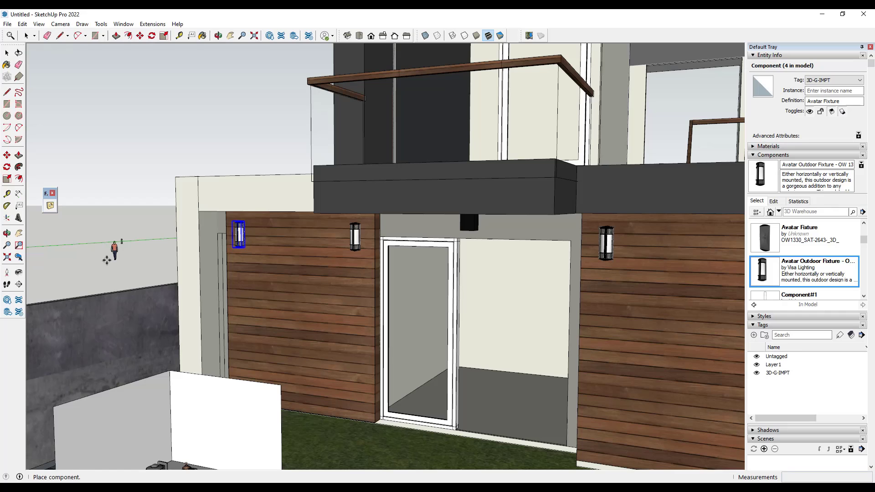
{"action": "key", "text": "Escape"}
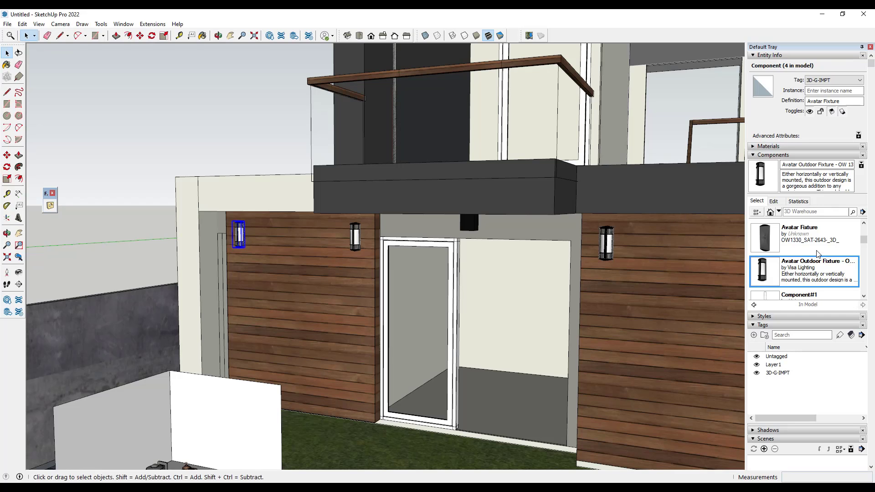
{"action": "left_click", "coordinate": [808, 238]}
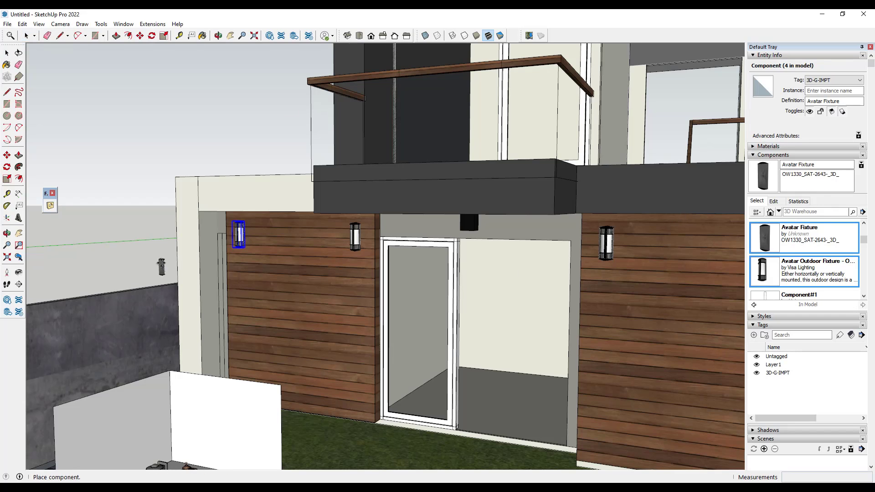
{"action": "scroll", "coordinate": [155, 265], "scroll_direction": "down", "scroll_amount": 4}
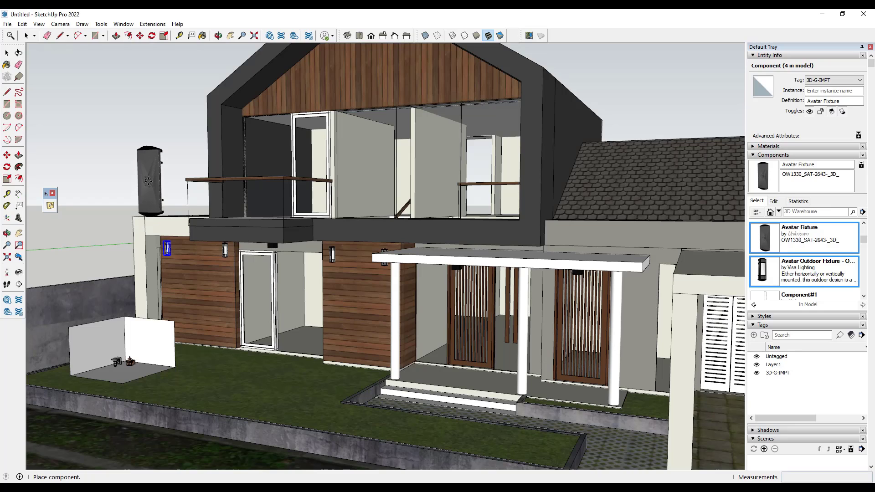
{"action": "key", "text": "Escape"}
{"action": "right_click", "coordinate": [791, 240]}
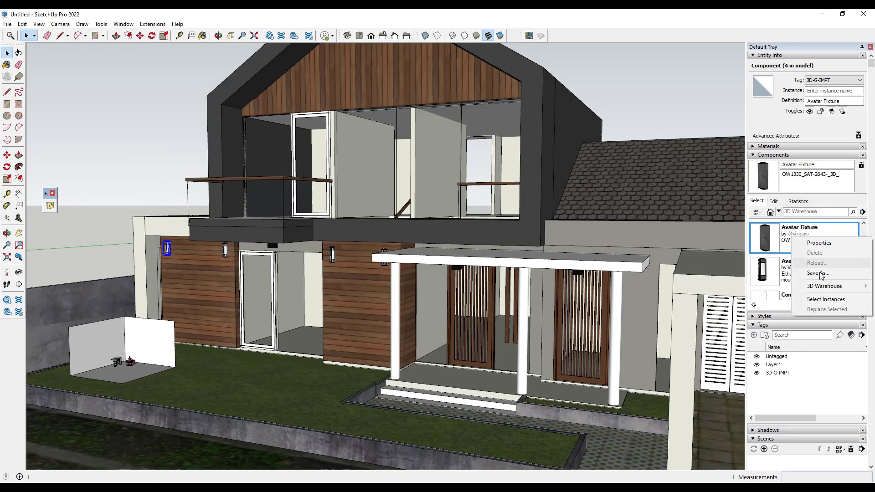
{"action": "left_click", "coordinate": [825, 299]}
{"action": "scroll", "coordinate": [123, 305], "scroll_direction": "up", "scroll_amount": 5}
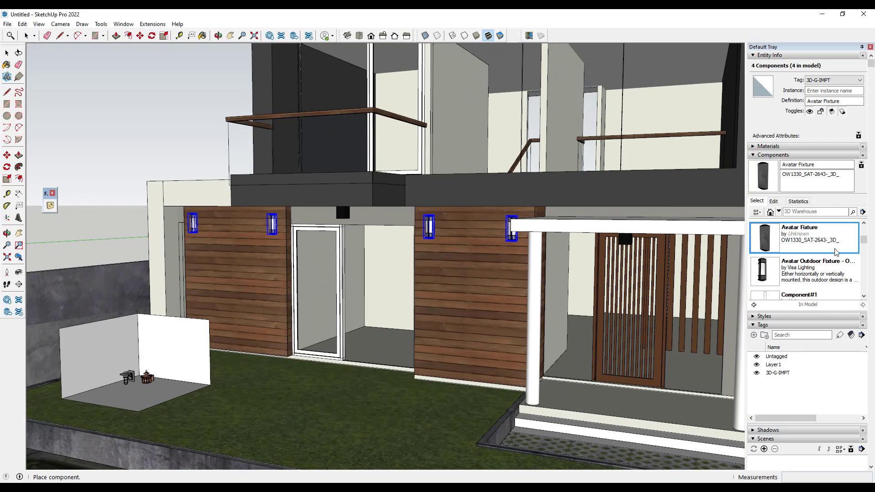
{"action": "scroll", "coordinate": [809, 242], "scroll_direction": "down", "scroll_amount": 3}
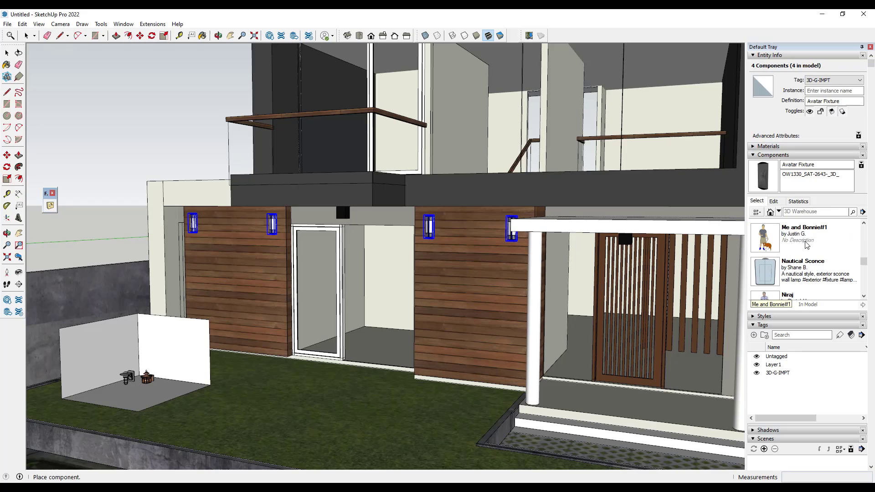
Replace the four selected fixtures with Nautical Sconce.
{"action": "right_click", "coordinate": [796, 273]}
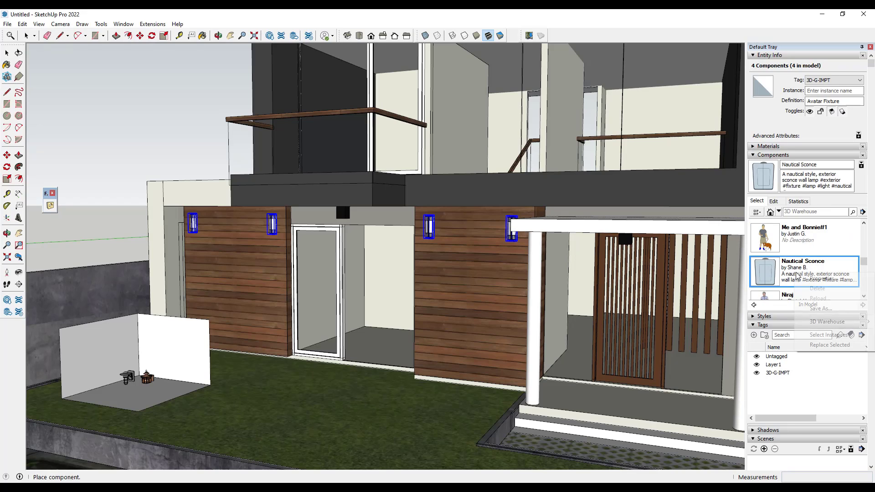
{"action": "left_click", "coordinate": [827, 345]}
{"action": "scroll", "coordinate": [442, 233], "scroll_direction": "up", "scroll_amount": 5}
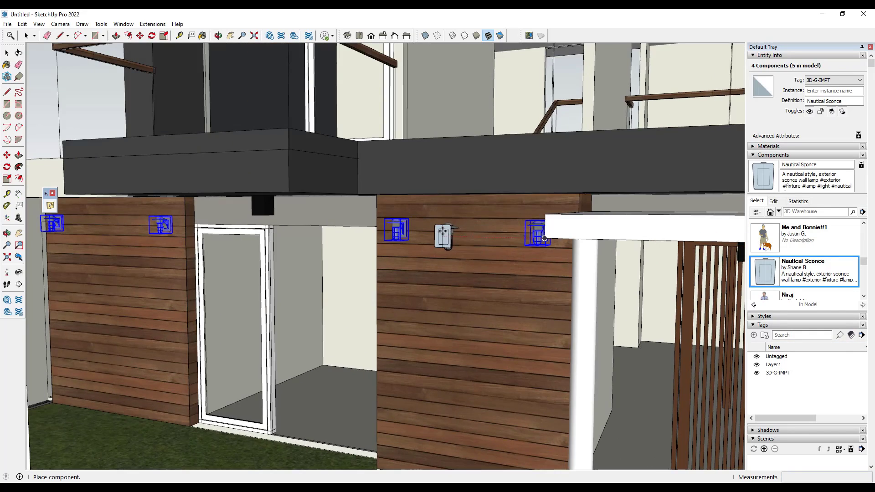
{"action": "scroll", "coordinate": [811, 274], "scroll_direction": "up", "scroll_amount": 3}
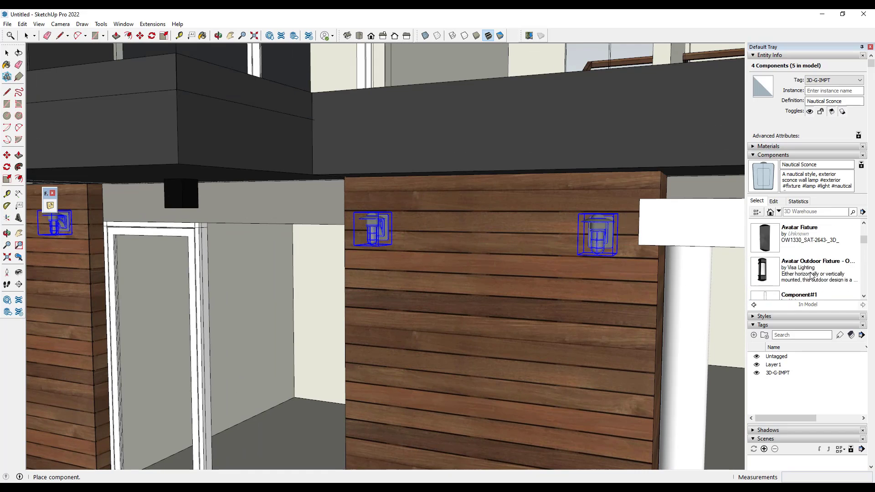
Swap the four sconces back to Avatar Fixture and cancel the extra placement.
{"action": "right_click", "coordinate": [808, 273]}
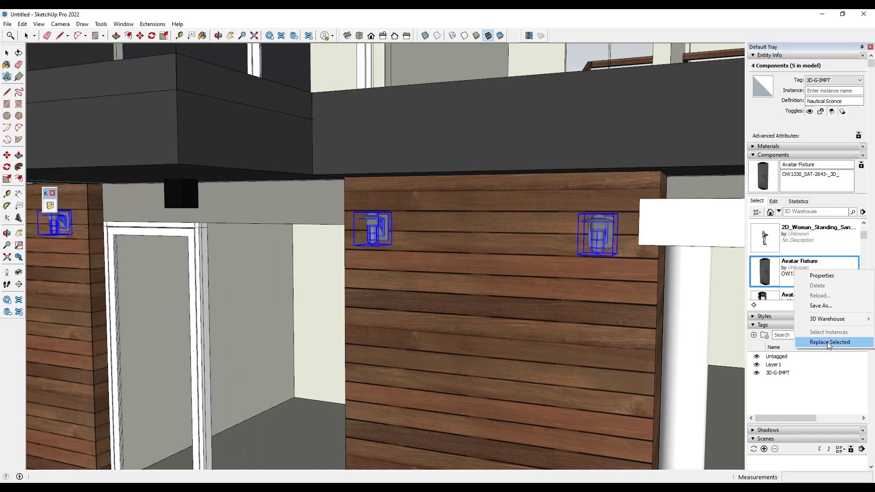
{"action": "left_click", "coordinate": [823, 343]}
{"action": "scroll", "coordinate": [598, 242], "scroll_direction": "down", "scroll_amount": 5}
{"action": "scroll", "coordinate": [598, 242], "scroll_direction": "down", "scroll_amount": 5}
{"action": "key", "text": "space"}
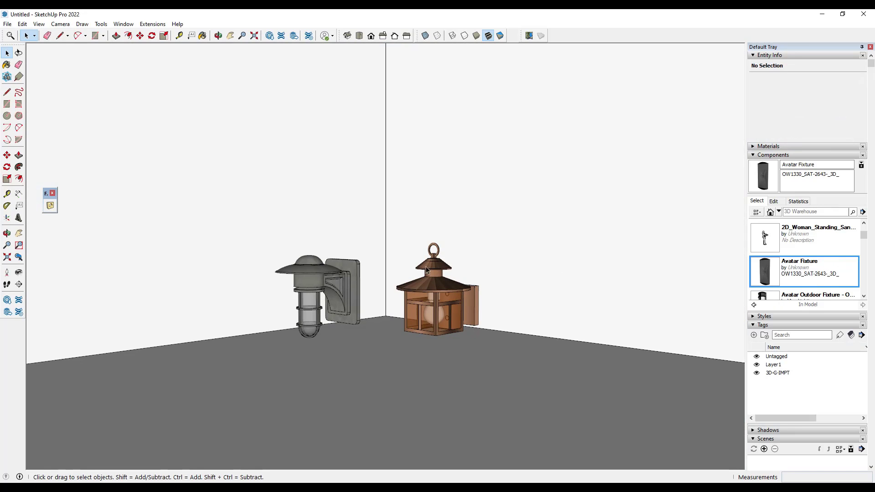
Select all four Avatar Fixture wall lamps on the facade with Select Instances.
{"action": "left_click", "coordinate": [436, 289]}
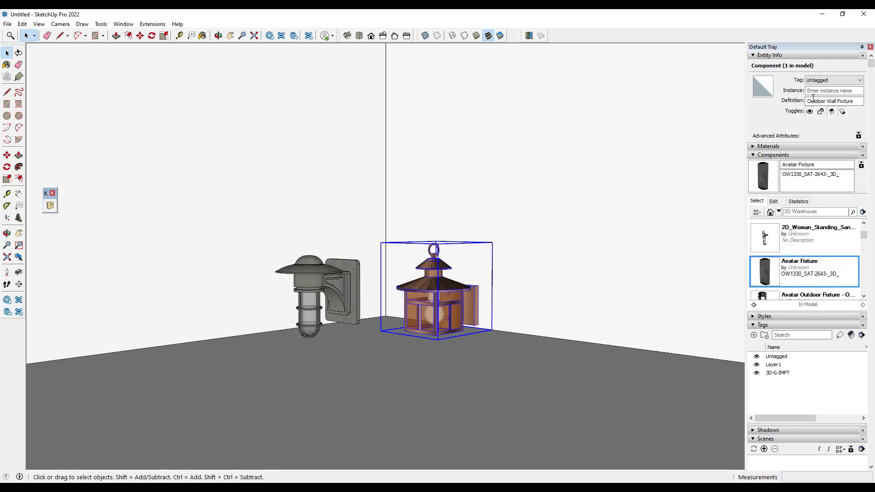
{"action": "scroll", "coordinate": [445, 346], "scroll_direction": "down", "scroll_amount": 8}
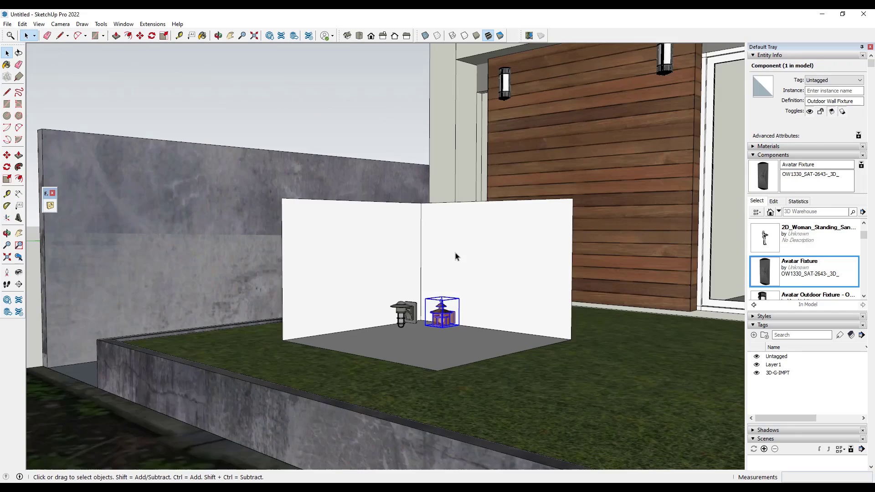
{"action": "scroll", "coordinate": [456, 256], "scroll_direction": "down", "scroll_amount": 3}
{"action": "scroll", "coordinate": [283, 209], "scroll_direction": "up", "scroll_amount": 5}
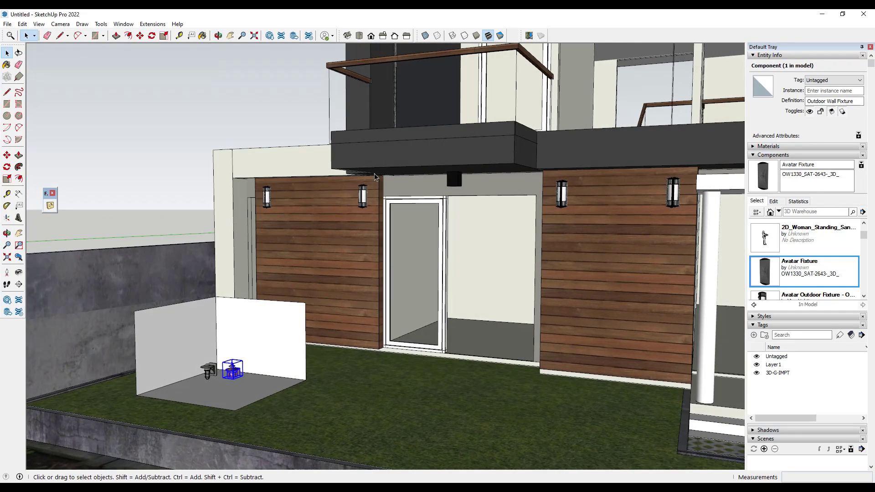
{"action": "right_click", "coordinate": [789, 270]}
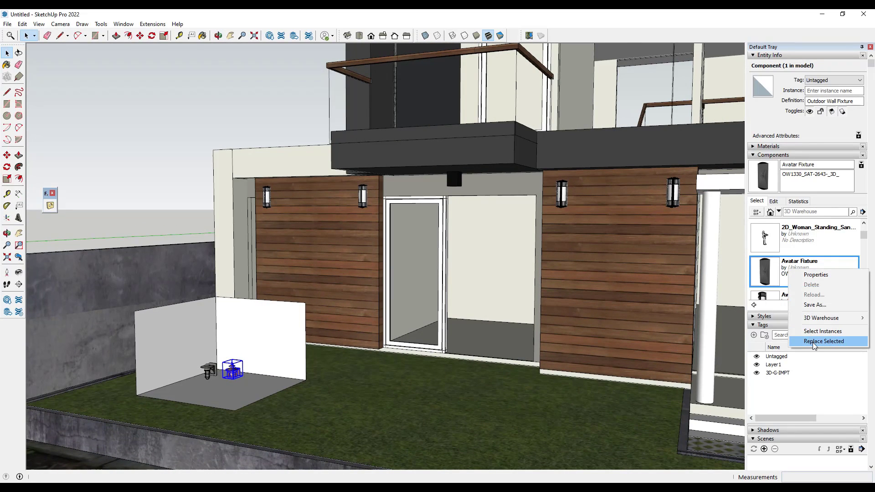
{"action": "left_click", "coordinate": [814, 335]}
Replace the four selected lamps with the Outdoor Wall Fixture lantern.
{"action": "scroll", "coordinate": [814, 262], "scroll_direction": "down", "scroll_amount": 3}
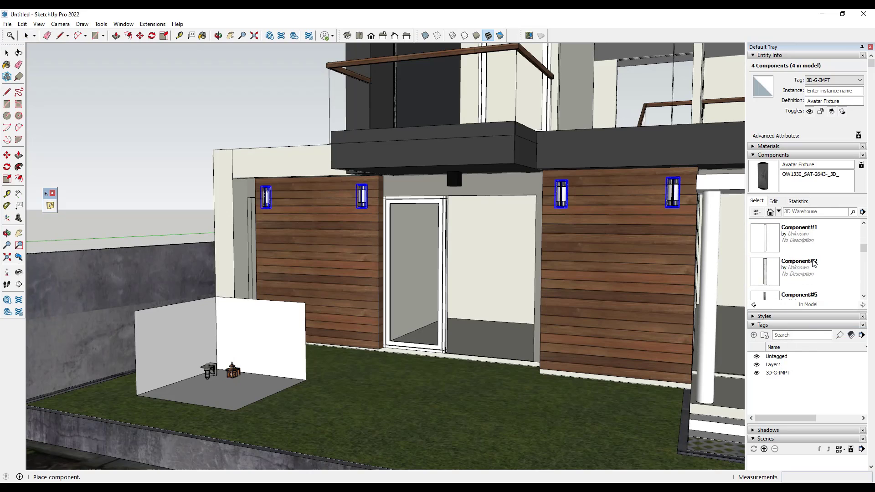
{"action": "scroll", "coordinate": [811, 262], "scroll_direction": "down", "scroll_amount": 4}
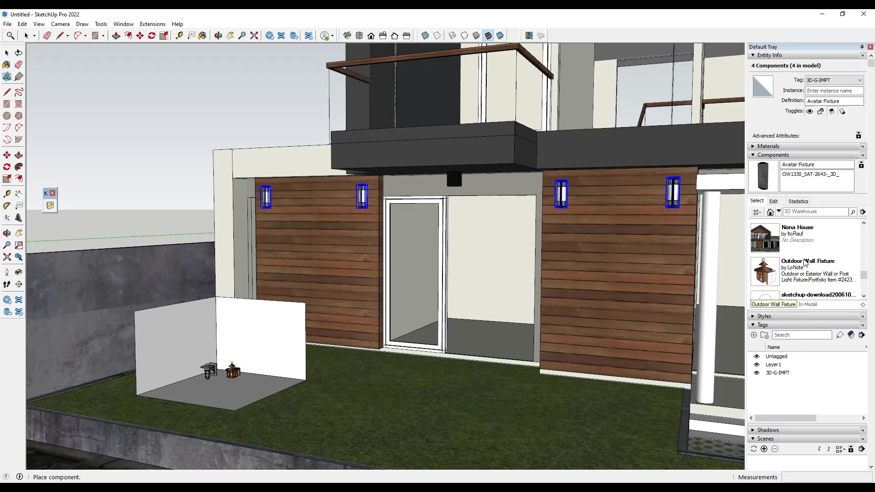
{"action": "right_click", "coordinate": [797, 242]}
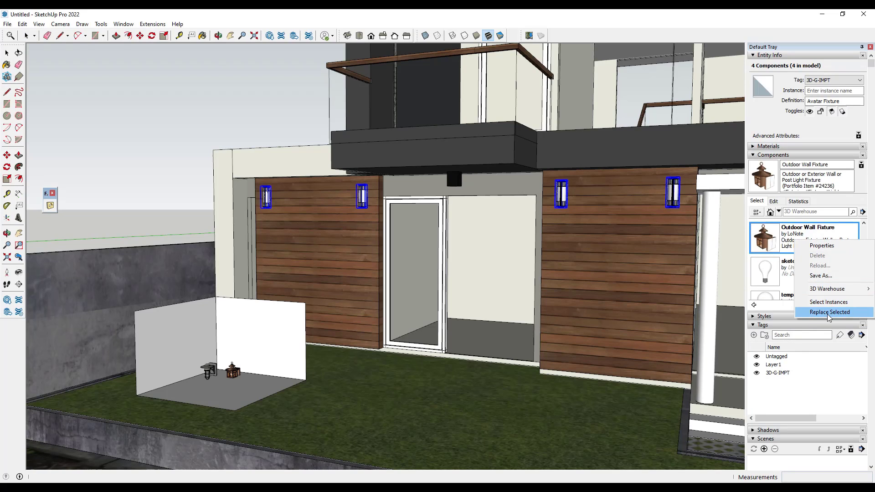
{"action": "left_click", "coordinate": [827, 313]}
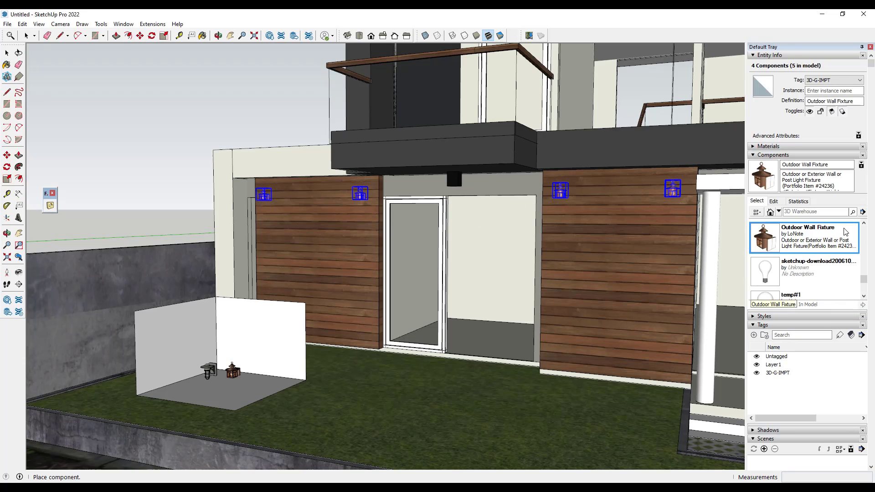
Swap the four lanterns for the Nautical Sconce component.
{"action": "scroll", "coordinate": [811, 259], "scroll_direction": "up", "scroll_amount": 1}
{"action": "scroll", "coordinate": [811, 258], "scroll_direction": "up", "scroll_amount": 2}
{"action": "right_click", "coordinate": [795, 275]}
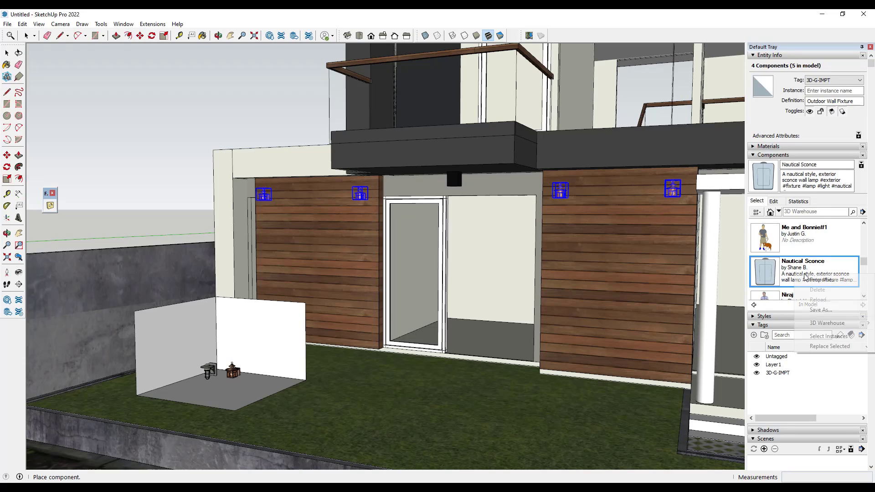
{"action": "left_click", "coordinate": [825, 347]}
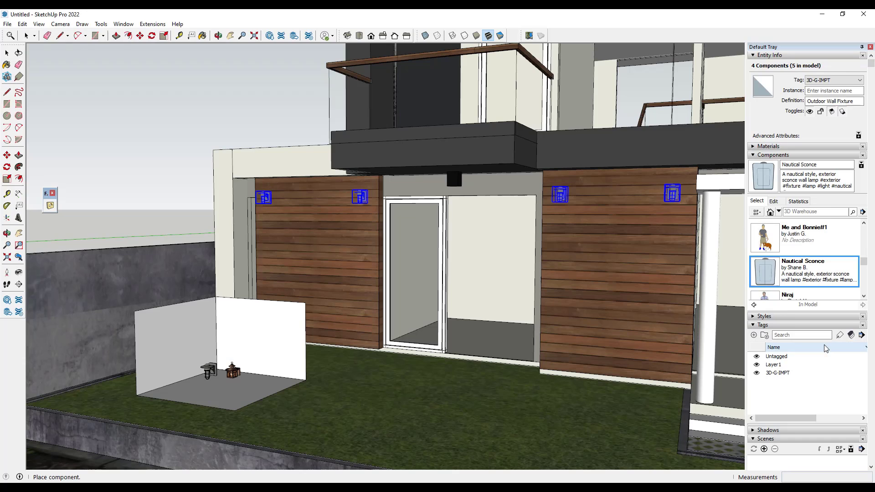
Restore the four facade lamps to the Avatar Fixture component.
{"action": "scroll", "coordinate": [798, 269], "scroll_direction": "up", "scroll_amount": 4}
{"action": "right_click", "coordinate": [798, 270]}
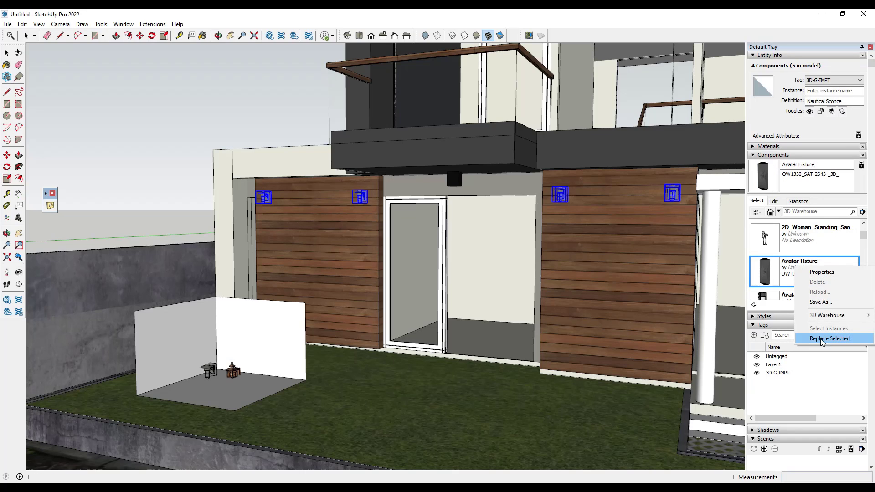
{"action": "left_click", "coordinate": [823, 343]}
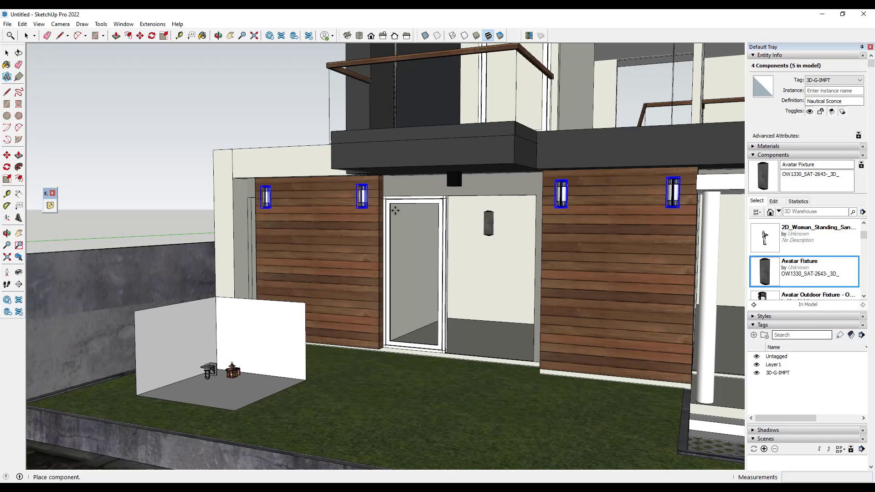
{"action": "middle_click_drag", "start_coordinate": [267, 133], "coordinate": [259, 127]}
{"action": "left_click", "coordinate": [260, 128]}
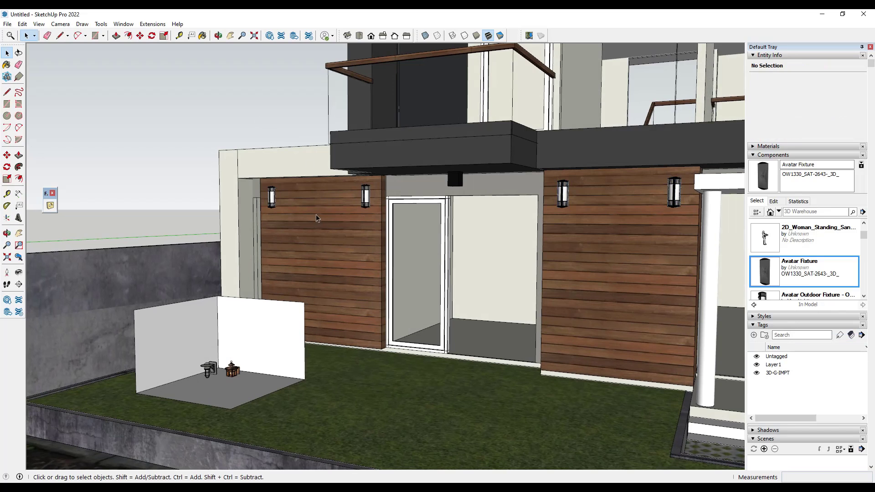
{"action": "scroll", "coordinate": [326, 207], "scroll_direction": "down", "scroll_amount": 5}
{"action": "scroll", "coordinate": [456, 214], "scroll_direction": "up", "scroll_amount": 6}
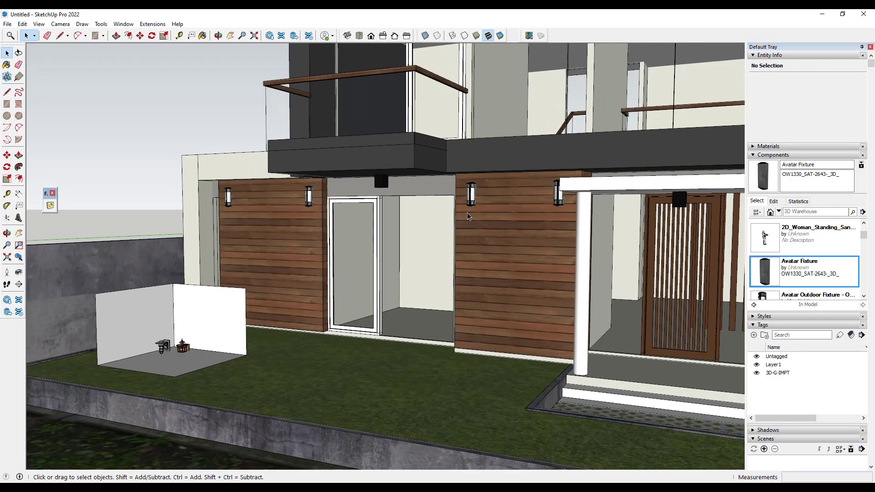
{"action": "mouse_move", "coordinate": [469, 217]}
{"action": "middle_mouse_down"}
{"action": "mouse_move", "coordinate": [453, 216]}
{"action": "mouse_move", "coordinate": [467, 223]}
{"action": "middle_mouse_up"}
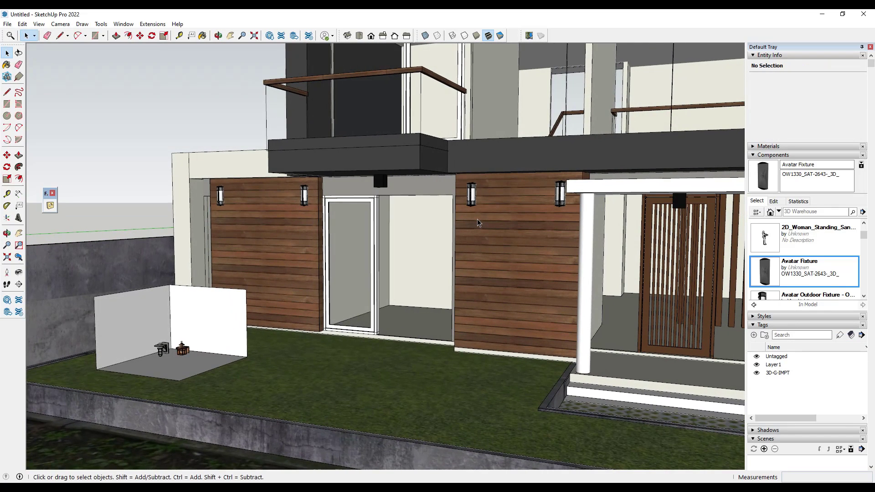